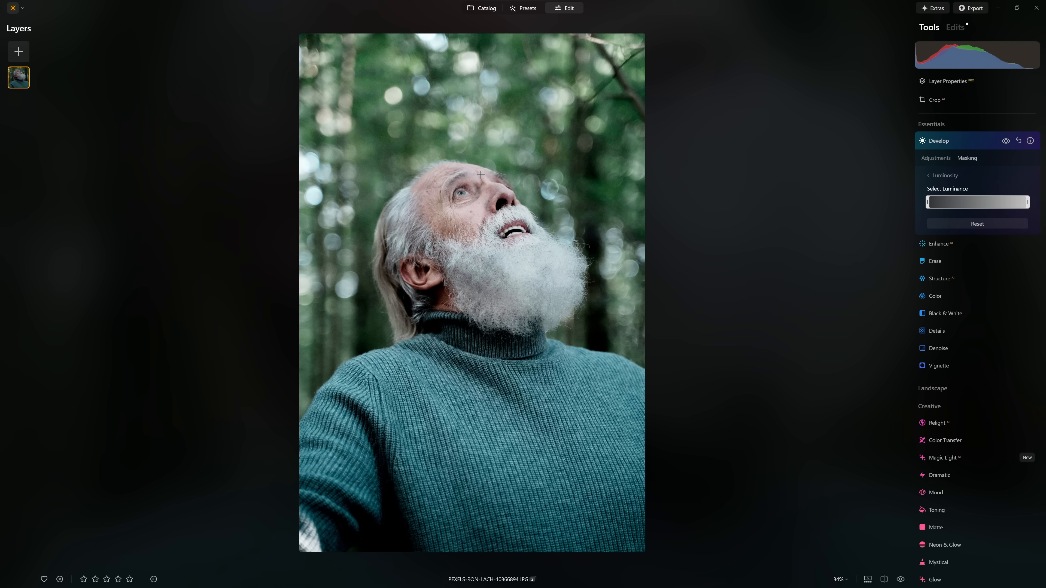
Step: Limit the Develop edit to the luminance sampled from the man's forehead and compare the photo with and without the edit
left_click(473, 167)
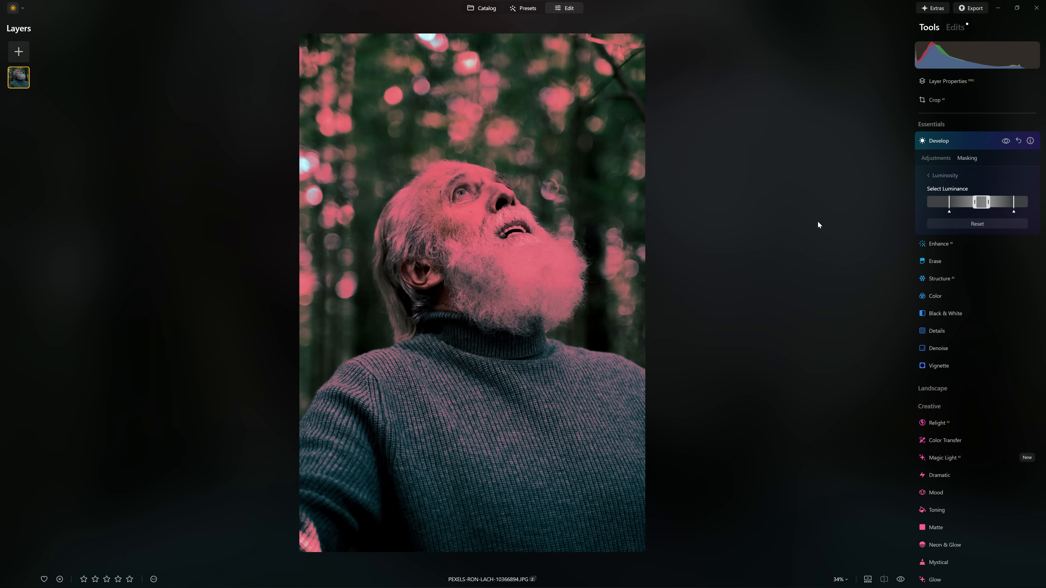
left_click(930, 159)
left_click(1005, 142)
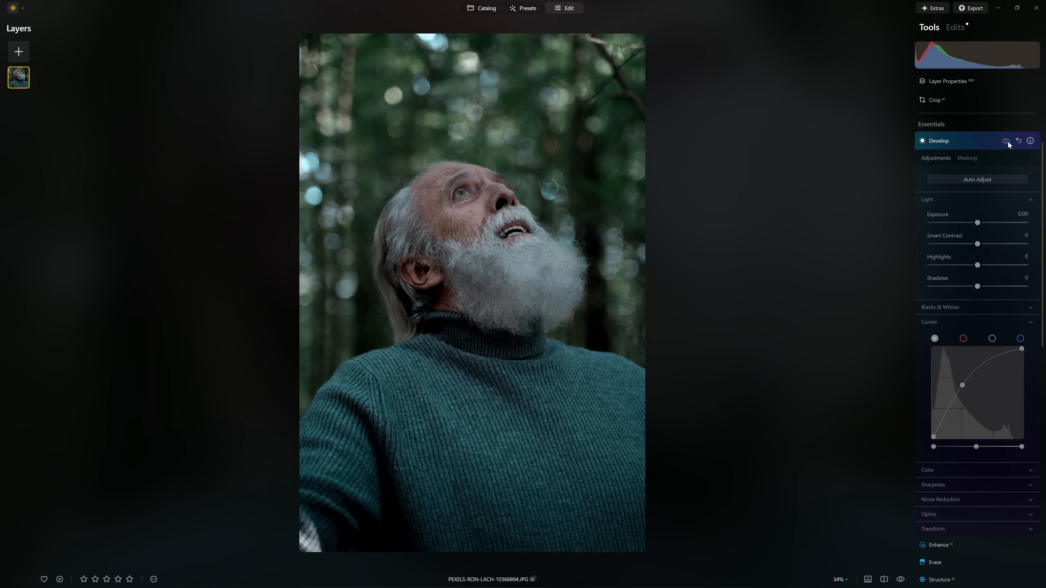
left_click(1007, 141)
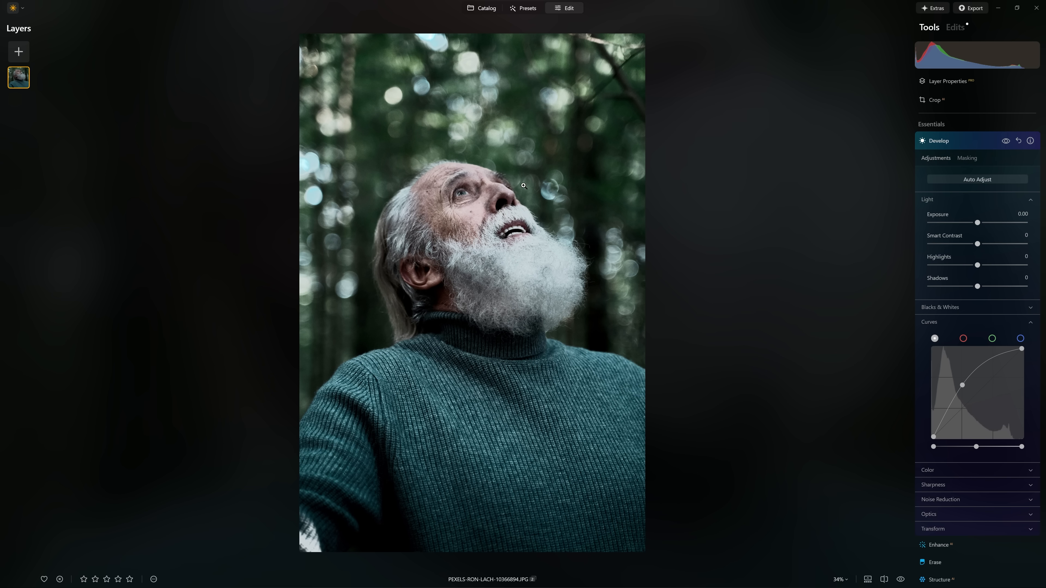
left_click(523, 185)
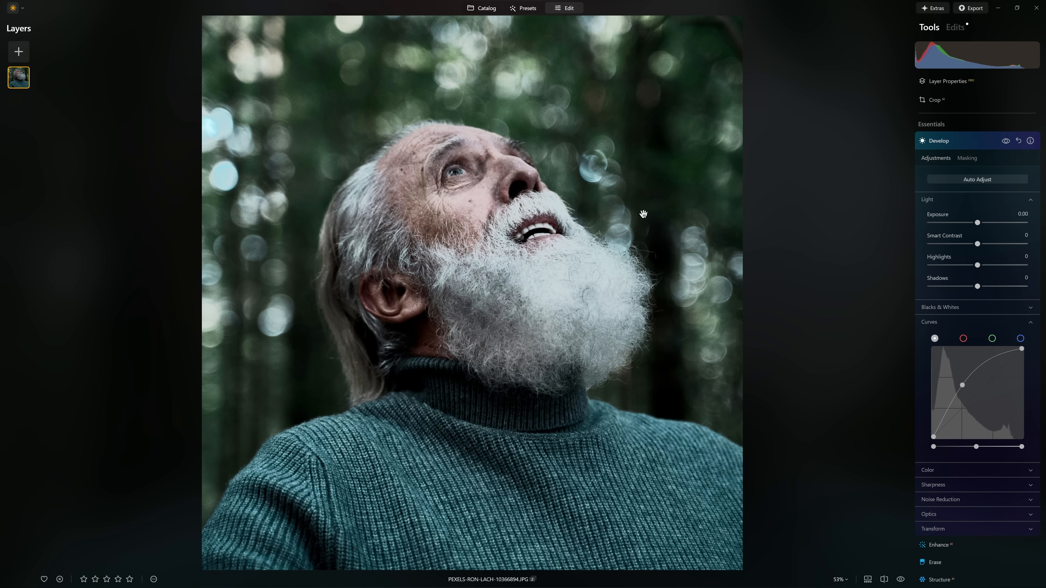
Step: Open the Develop adjustment in the list of applied edits and reset it
left_click(999, 145)
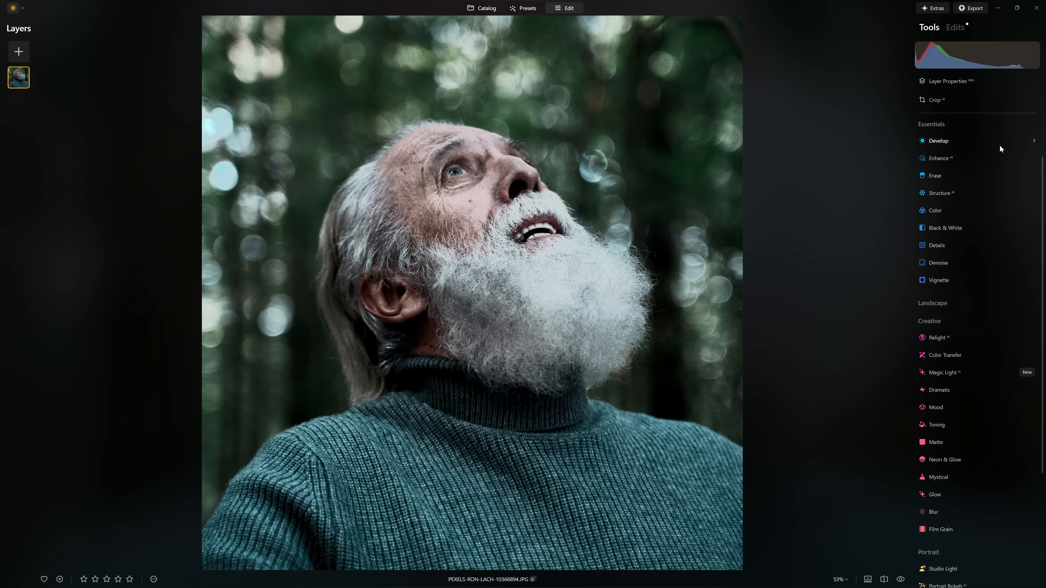
left_click(995, 141)
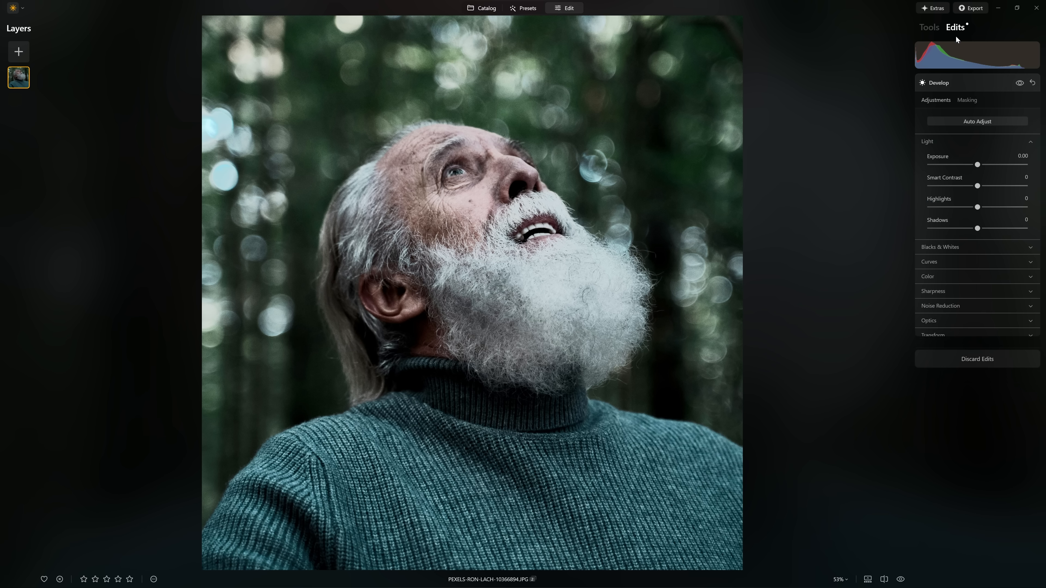
left_click(992, 80)
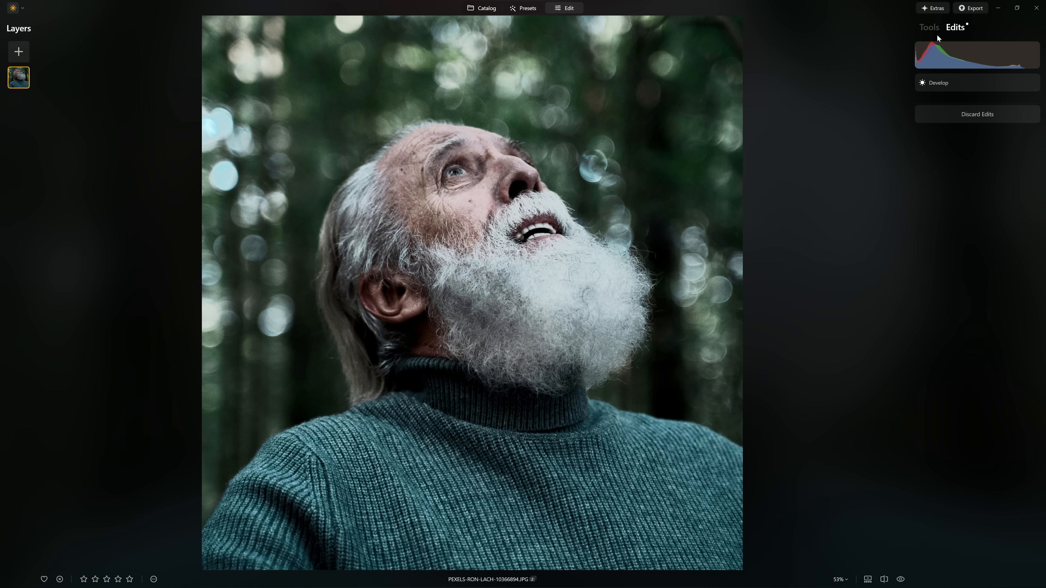
left_click(929, 29)
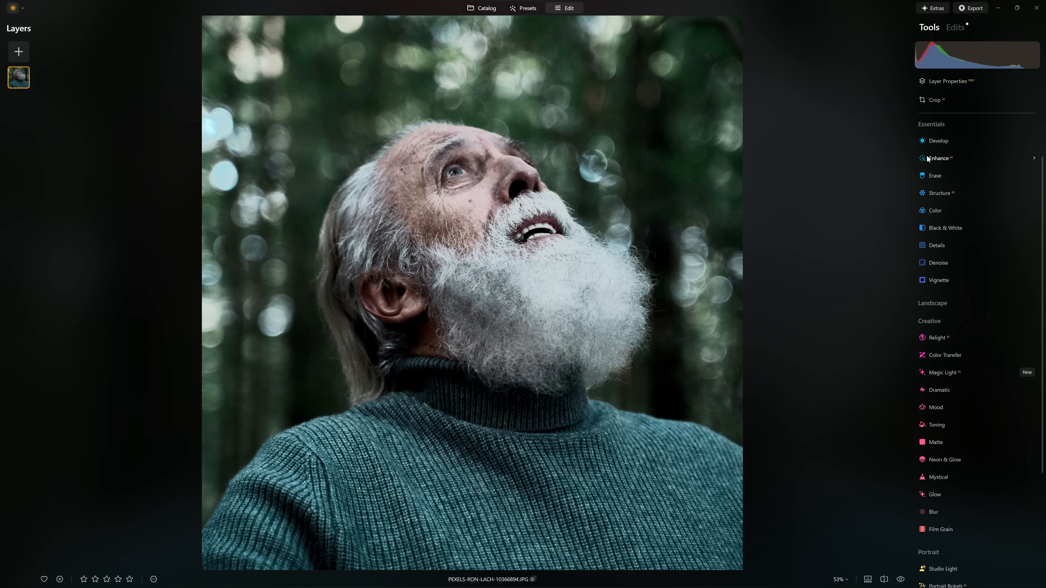
left_click(954, 28)
left_click(988, 84)
left_click(986, 82)
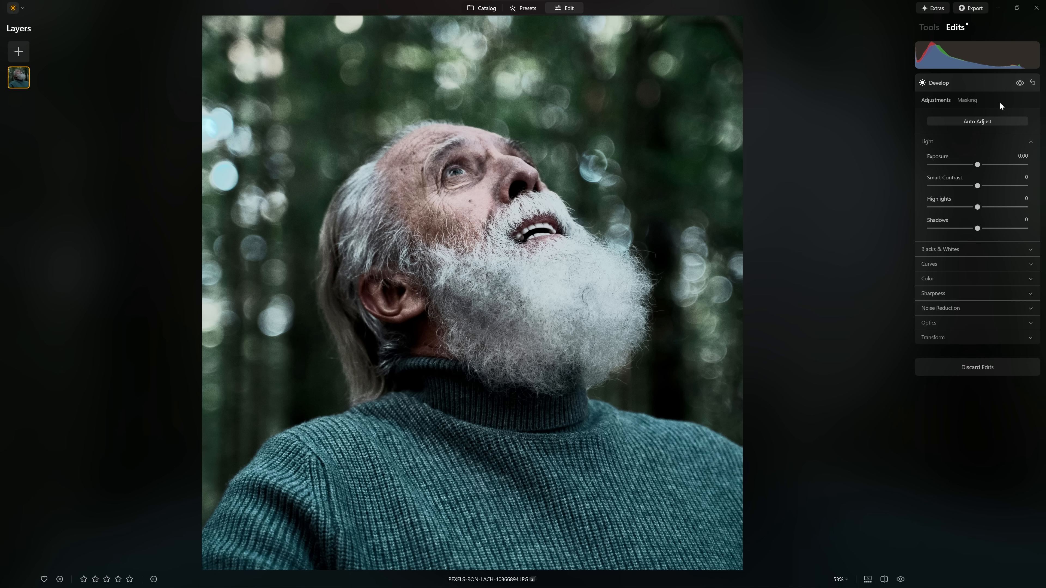
left_click(1032, 84)
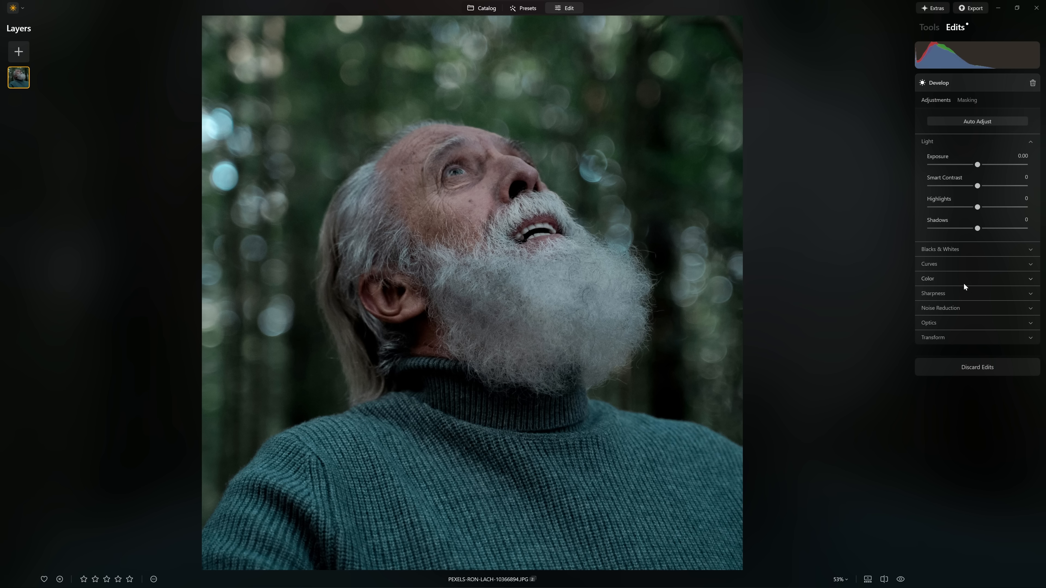
Step: Try brightening the photo with two raised curve points and with Exposure at 3.20, resetting each attempt
left_click(961, 265)
left_click_drag(966, 343, 954, 337)
left_click_drag(1002, 301, 977, 291)
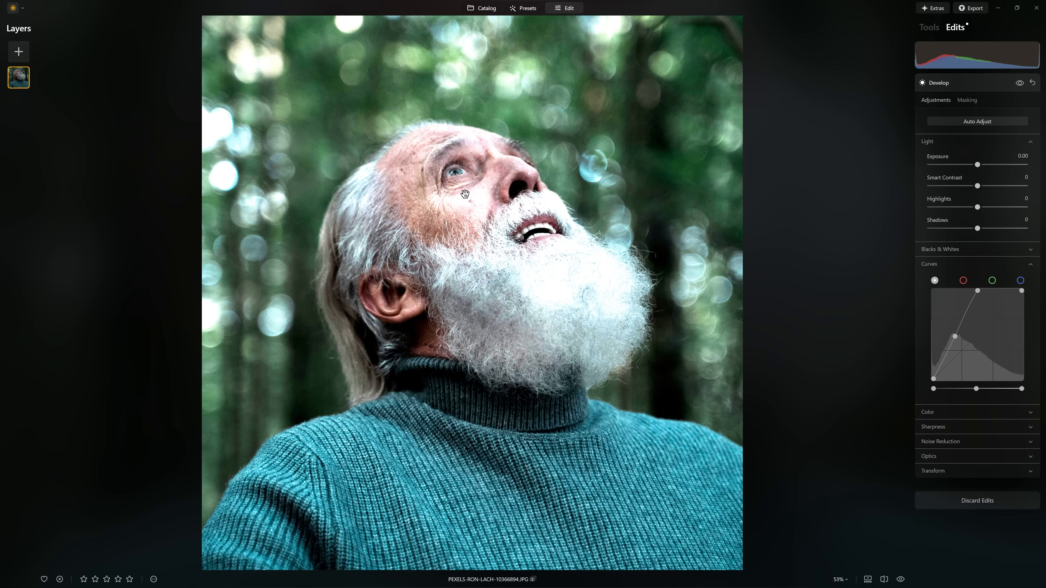
double_click(978, 291)
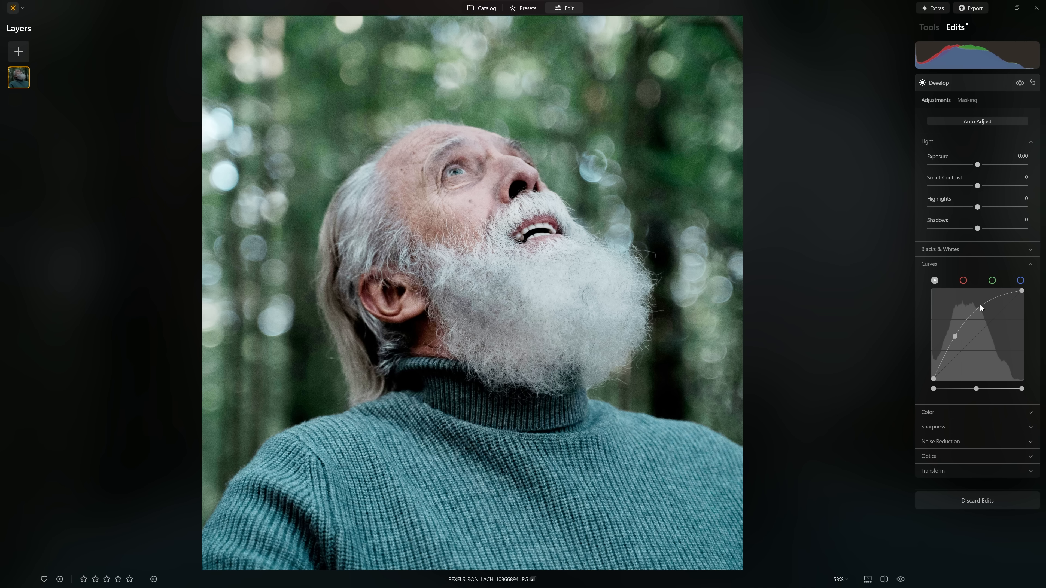
double_click(955, 337)
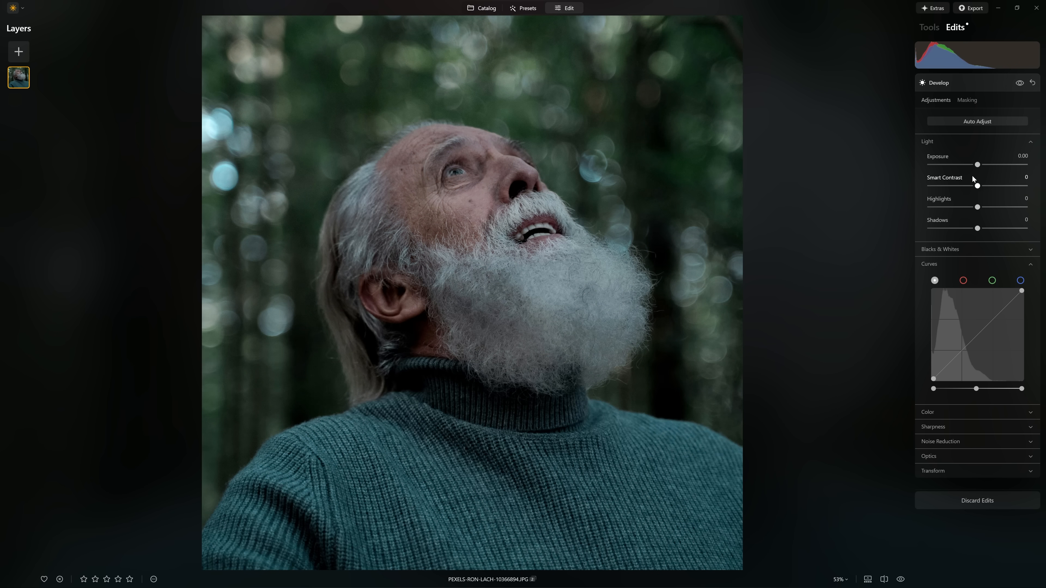
left_click_drag(979, 169, 1009, 170)
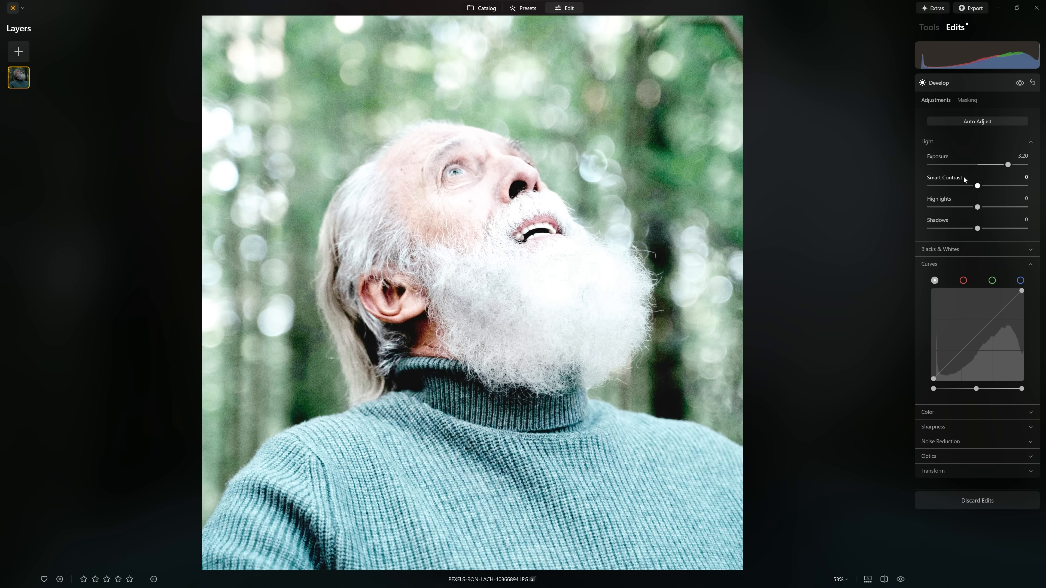
double_click(1007, 166)
Step: Brighten the photo by raising the tone curve with one point in the shadows and another in the highlights
left_click_drag(967, 351, 951, 335)
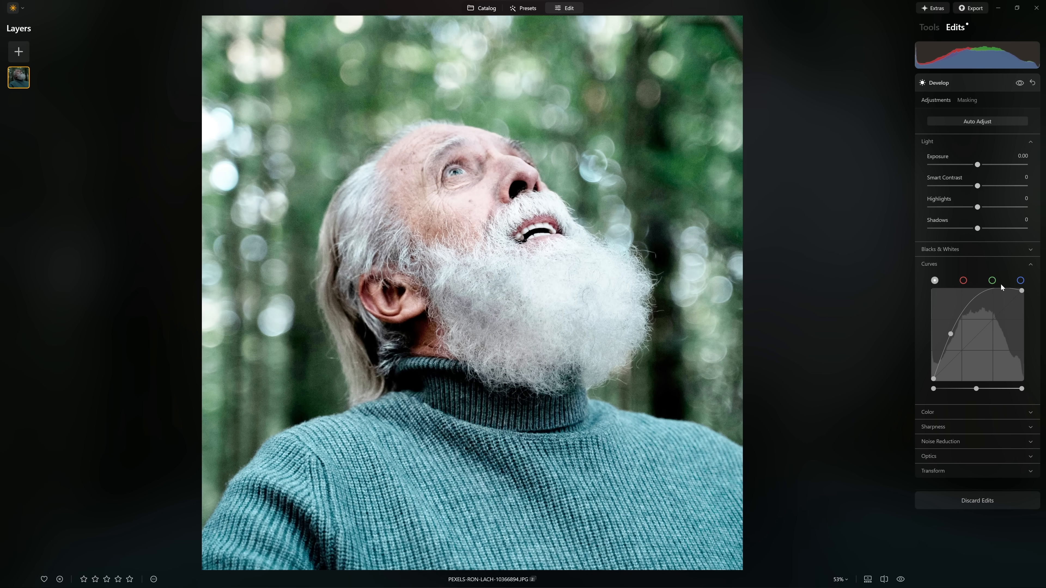
left_click_drag(979, 297, 986, 298)
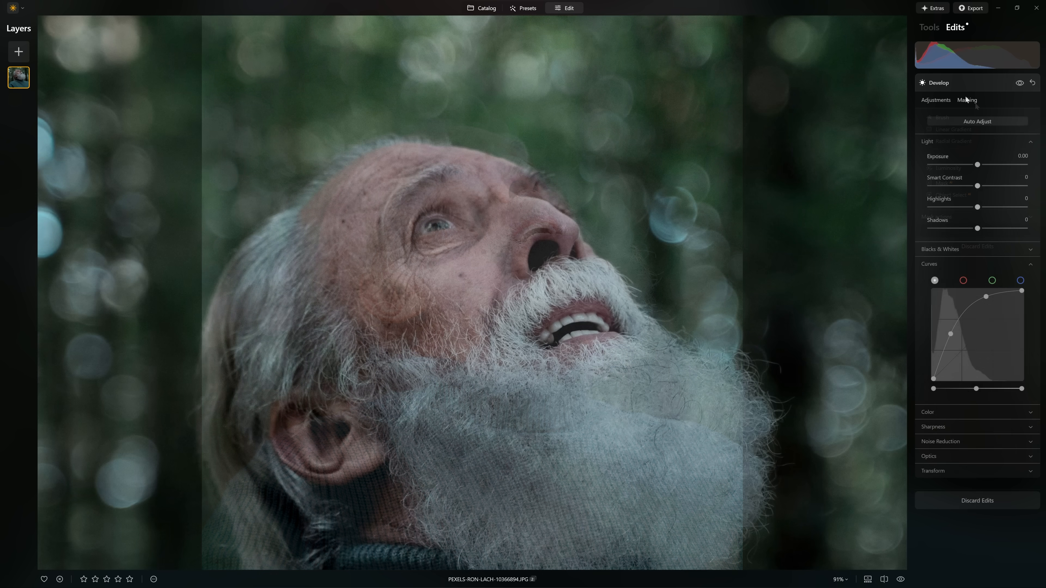
Step: Add a Luminosity mask to the Develop edit by sampling the skin on the man's forehead
left_click(971, 100)
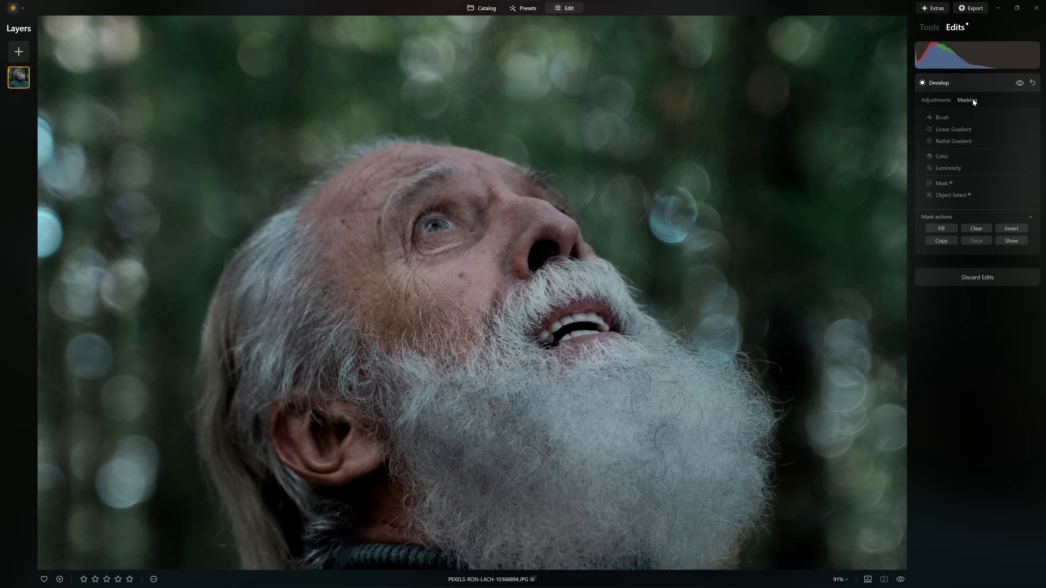
left_click(951, 167)
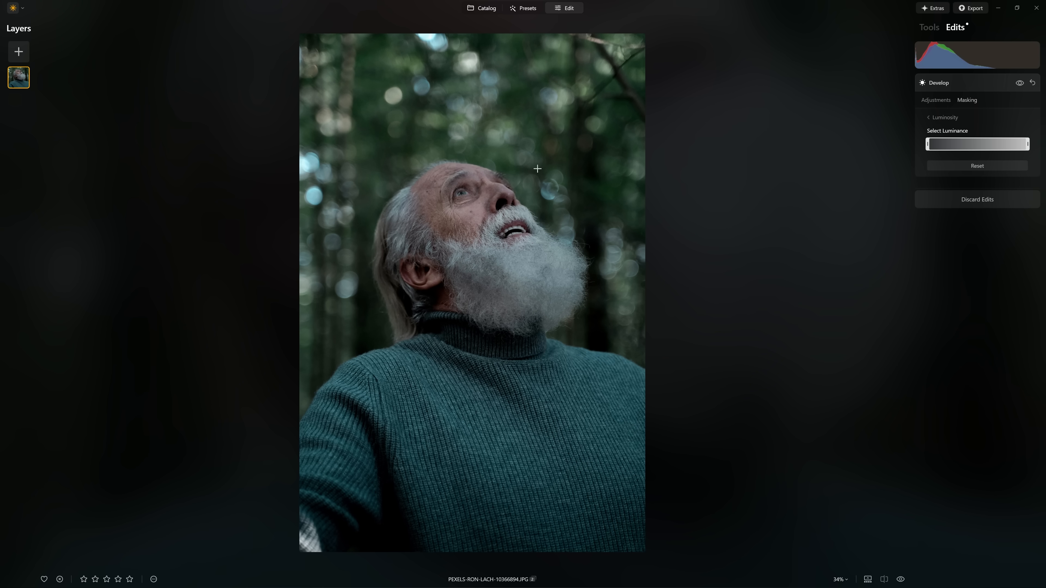
scroll(494, 190, "up", 6)
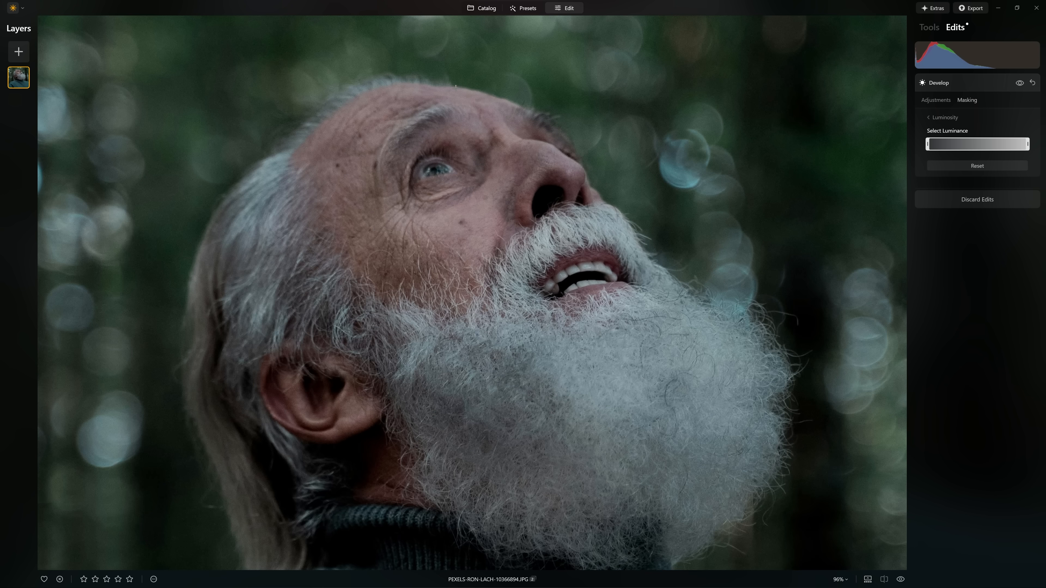
scroll(456, 86, "up", 6)
scroll(456, 86, "down", 3)
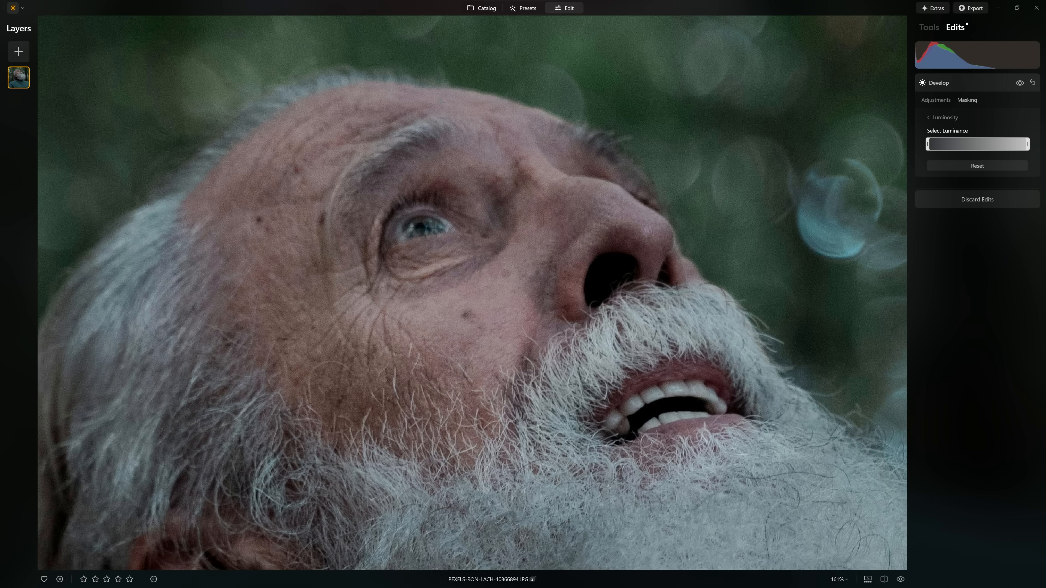
left_click(457, 103)
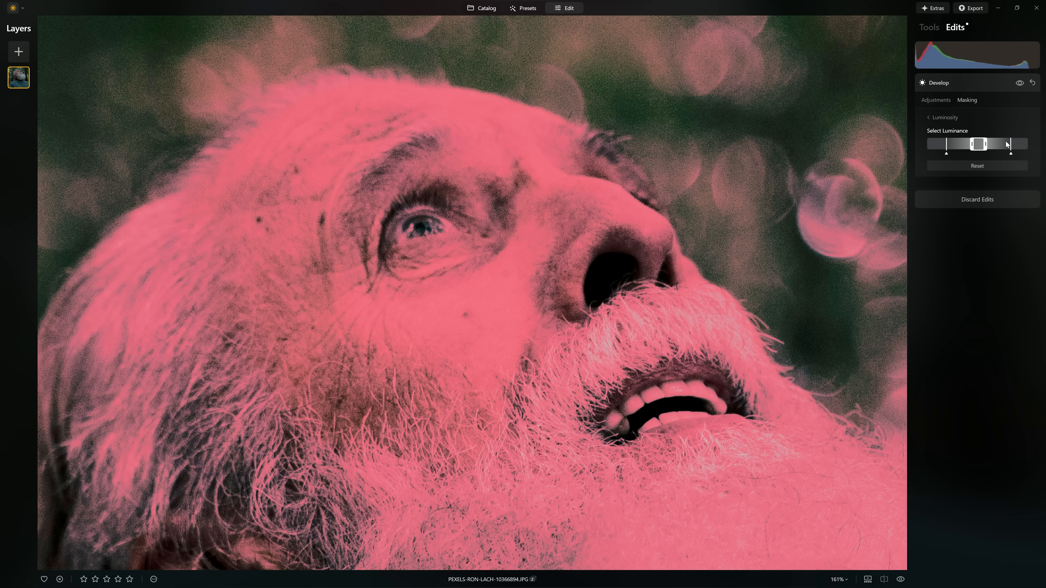
Step: Shift the mask's selected luminance range toward the highlights and extend its lower falloff into the shadows
scroll(833, 200, "down", 10)
scroll(832, 200, "up", 1)
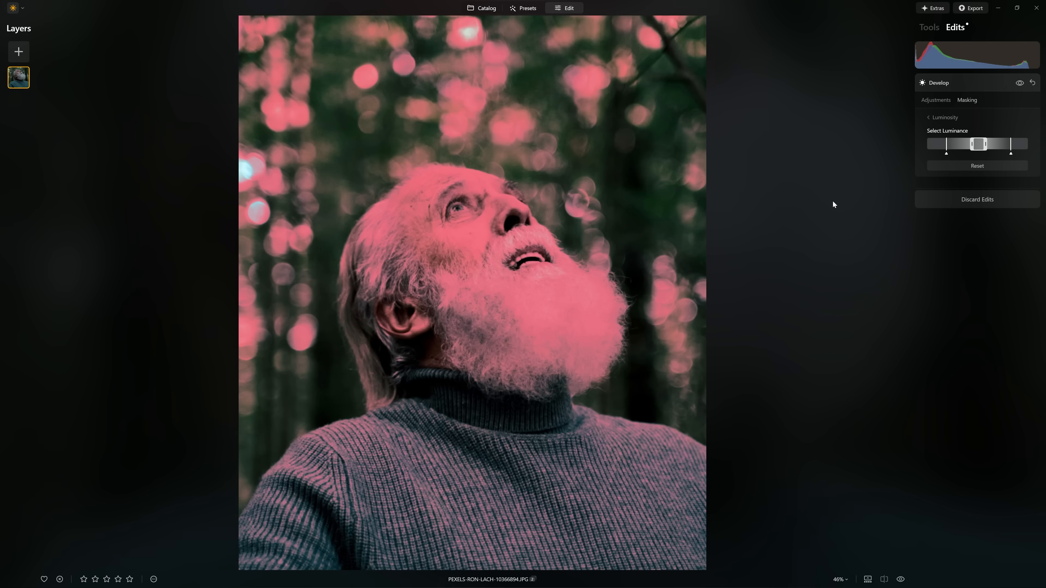
left_click_drag(978, 144, 998, 144)
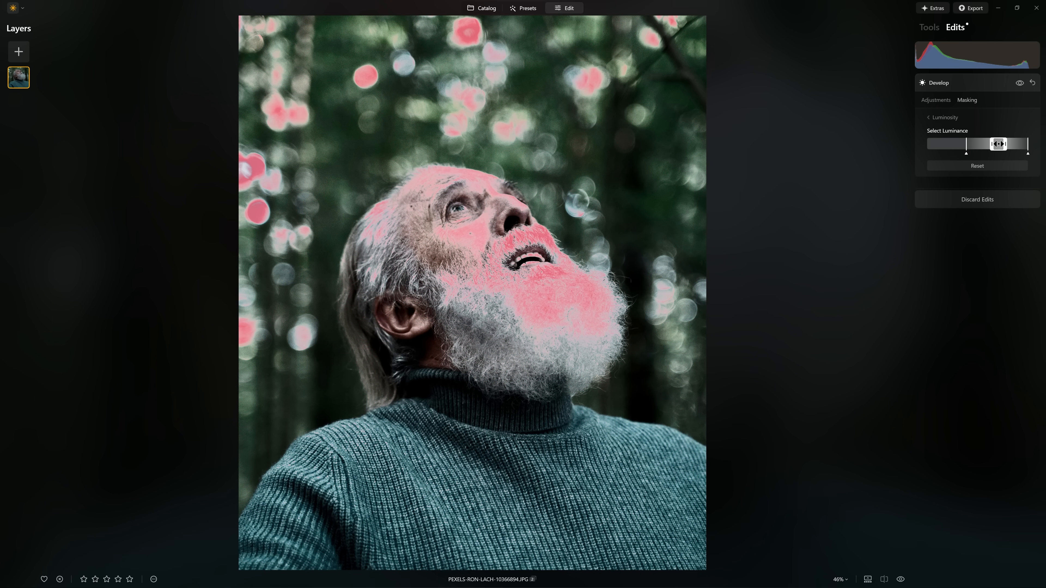
mouse_move(999, 143)
left_mouse_down()
mouse_move(1008, 144)
mouse_move(945, 153)
left_mouse_up()
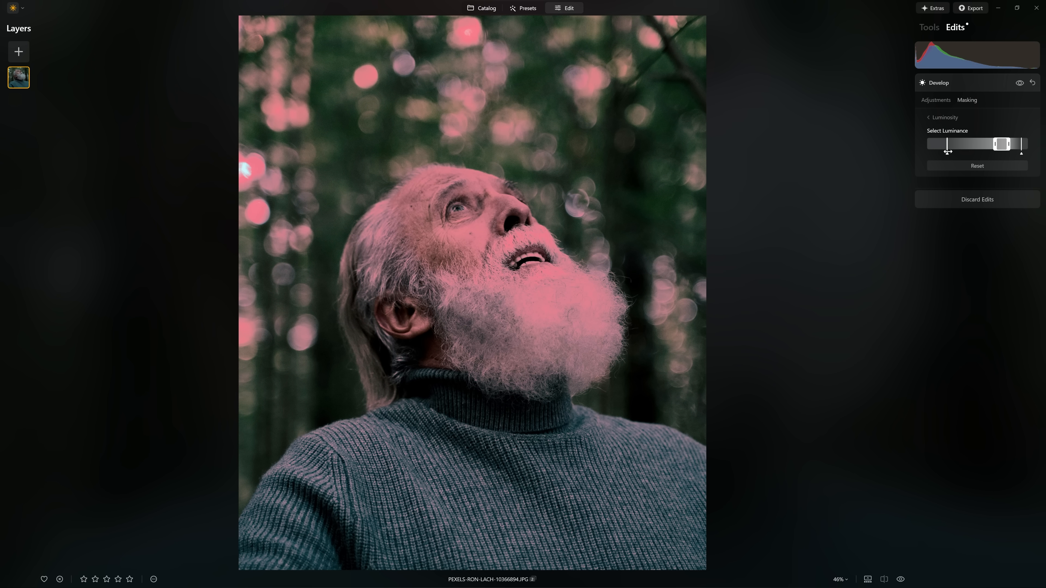
left_click_drag(947, 152, 939, 152)
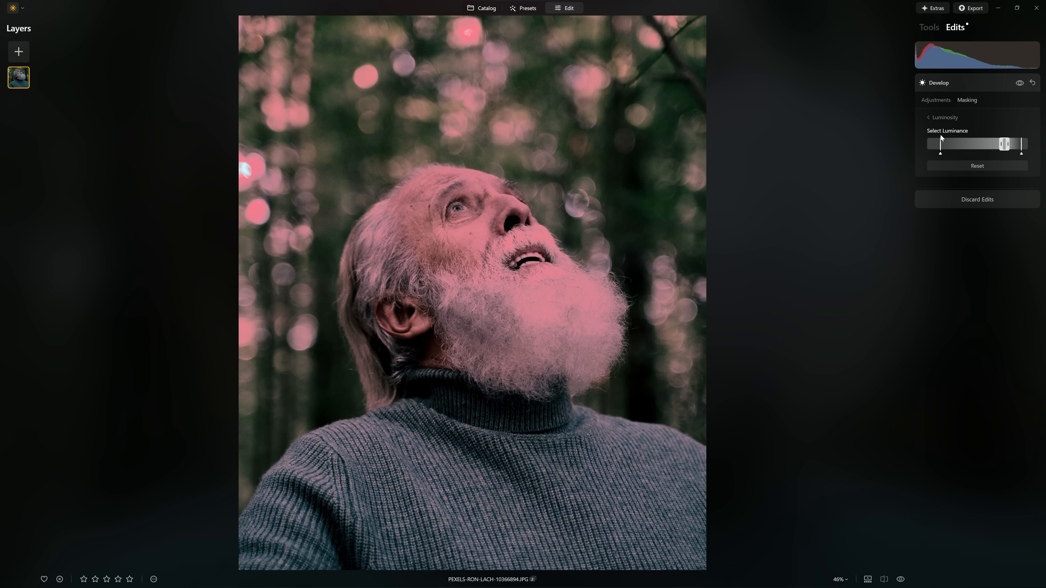
Step: Leave the Luminosity mask settings and compare the photo with and without the masked Develop edit
left_click(935, 118)
left_click(1020, 84)
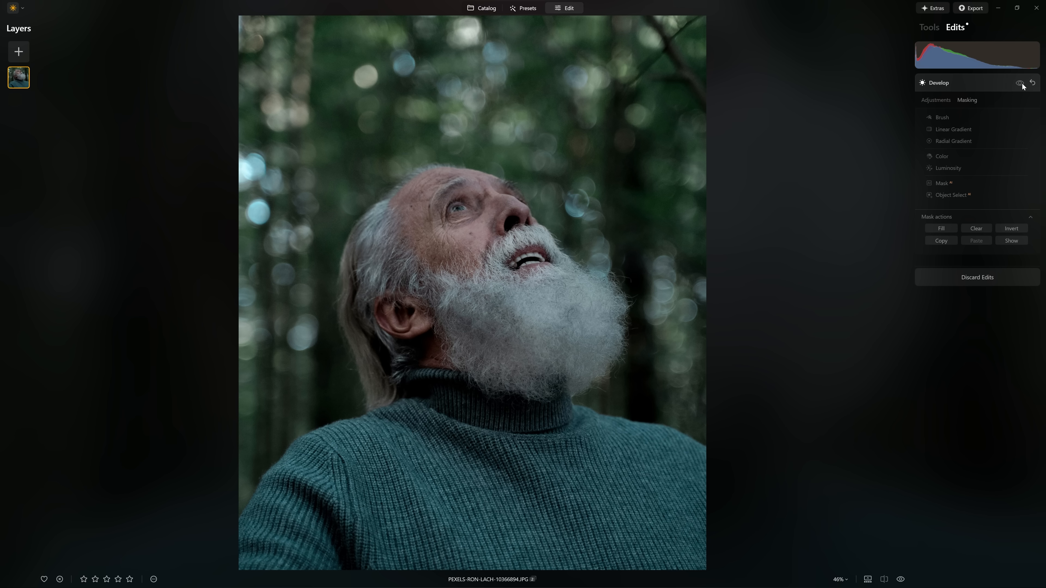
left_click(1021, 84)
left_click(1021, 84)
left_click(1021, 84)
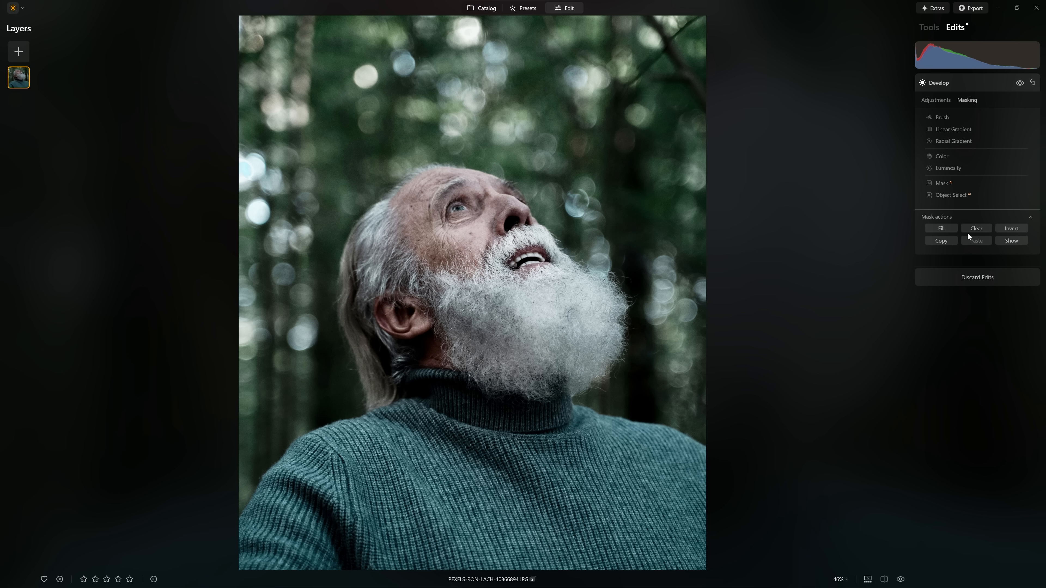
left_click(945, 167)
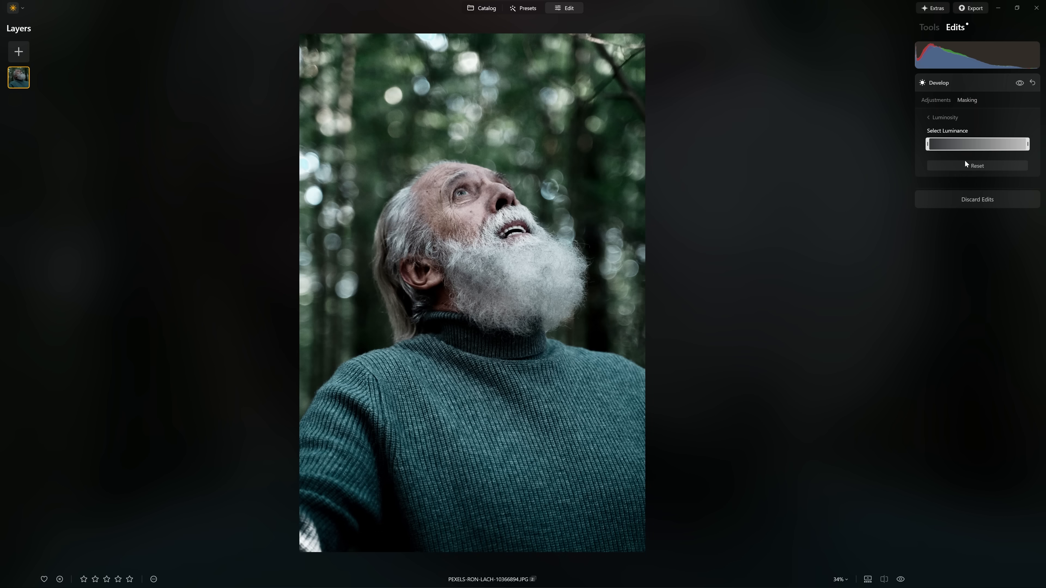
left_click(944, 118)
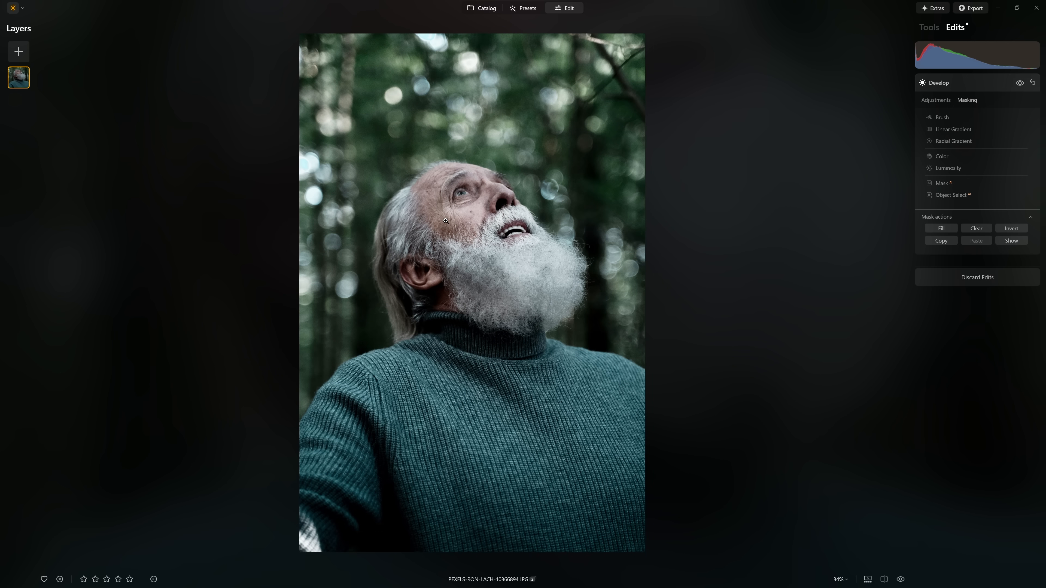
Step: Erase the mask from the forest background and sweater with the mask brush at size 400 and softness 30
left_click(940, 119)
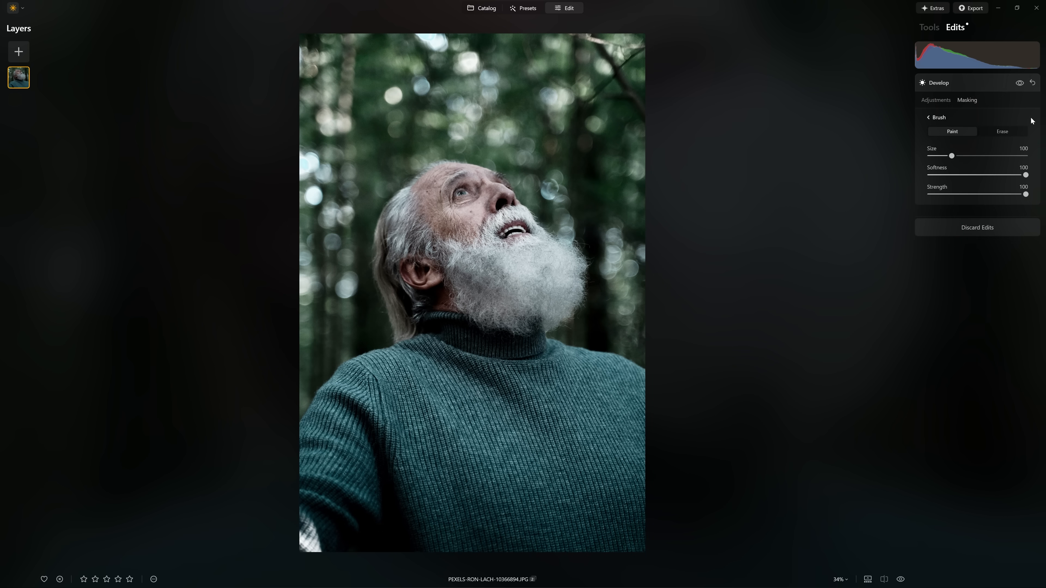
left_click(1013, 132)
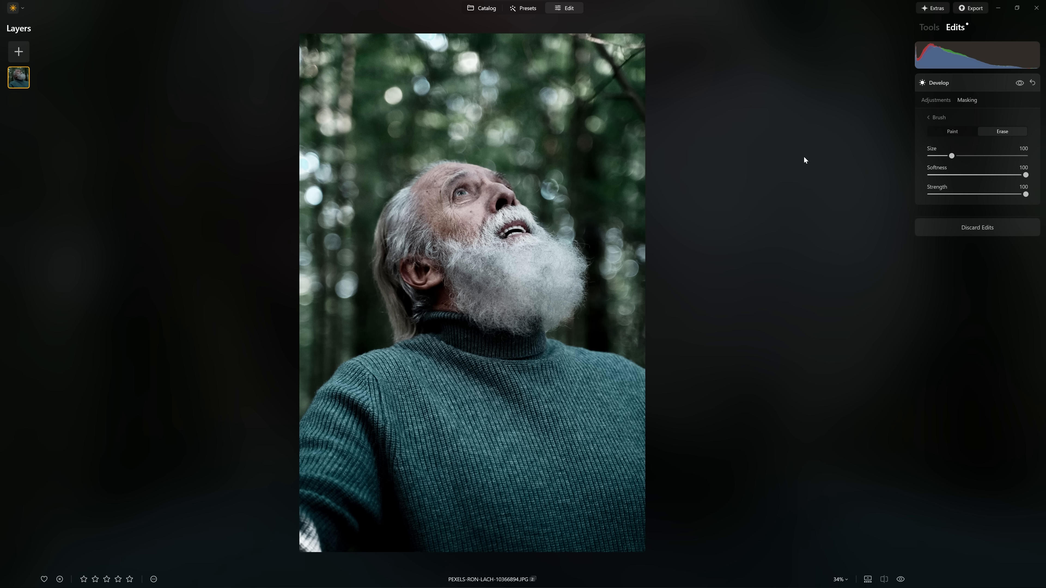
mouse_move(951, 156)
left_mouse_down()
mouse_move(1028, 157)
mouse_move(958, 175)
left_mouse_up()
mouse_move(554, 94)
left_mouse_down()
mouse_move(599, 155)
mouse_move(666, 214)
mouse_move(674, 260)
mouse_move(659, 353)
mouse_move(557, 479)
mouse_move(482, 442)
mouse_move(554, 424)
mouse_move(412, 400)
mouse_move(350, 444)
mouse_move(326, 526)
mouse_move(291, 368)
mouse_move(303, 321)
mouse_move(292, 235)
mouse_move(309, 87)
mouse_move(403, 68)
mouse_move(481, 75)
mouse_move(531, 102)
mouse_move(595, 112)
left_mouse_up()
Step: Compare the photo with the Develop edit hidden and shown to check the erased mask areas
left_click(1019, 87)
left_click(1019, 87)
left_click(1019, 84)
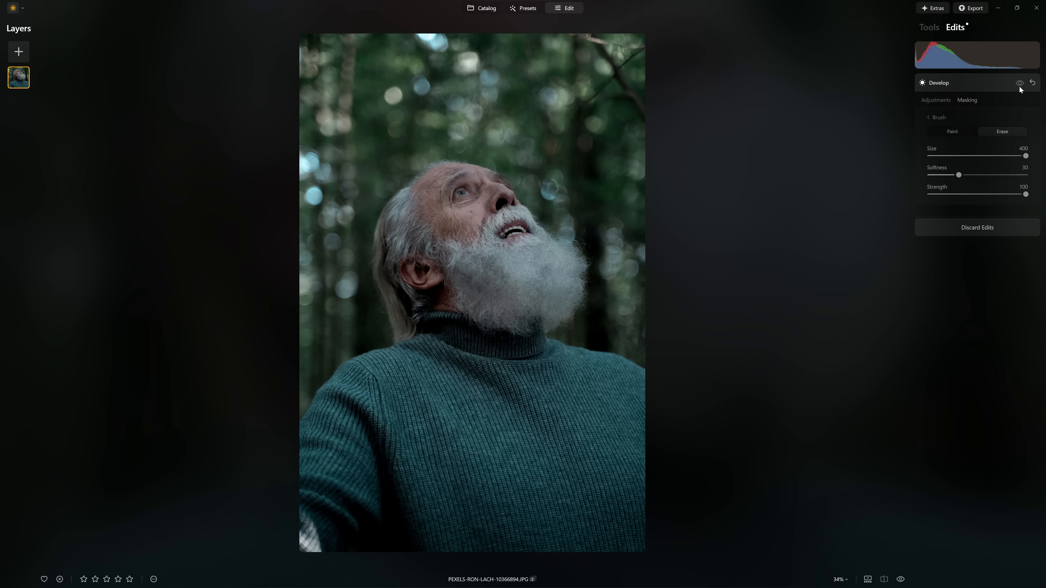
left_click(1020, 84)
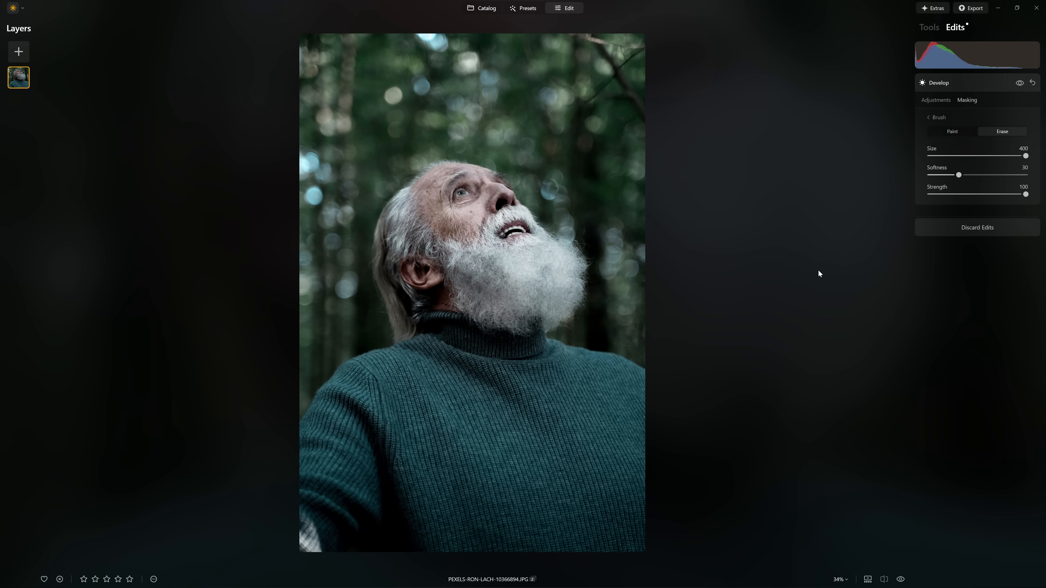
Step: Partially erase the mask over the beard with the mask brush at size 240, softness 100 and strength 33
left_click(977, 194)
left_click(987, 155)
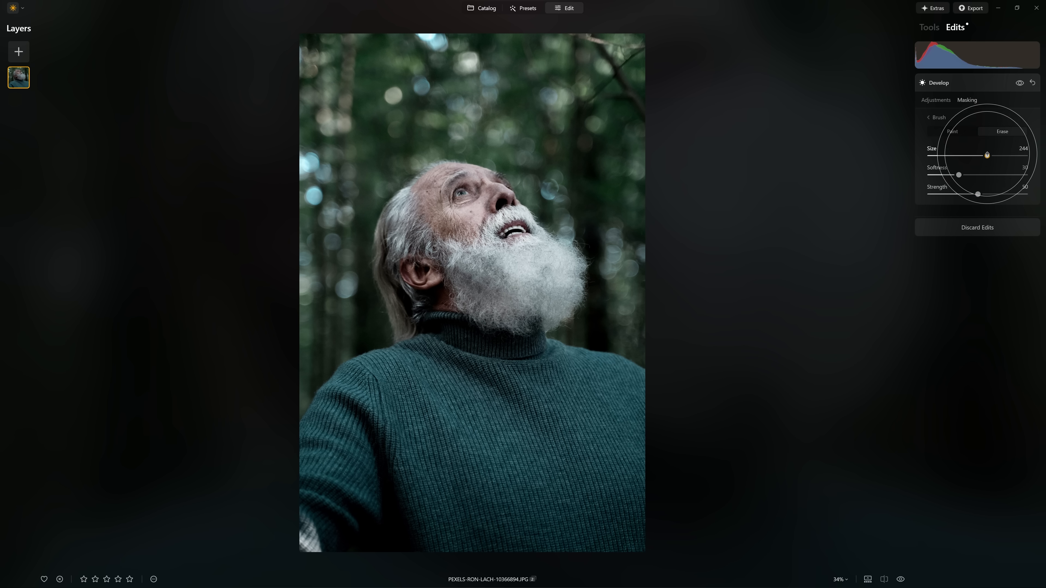
left_click(956, 174)
left_click_drag(956, 174, 1025, 174)
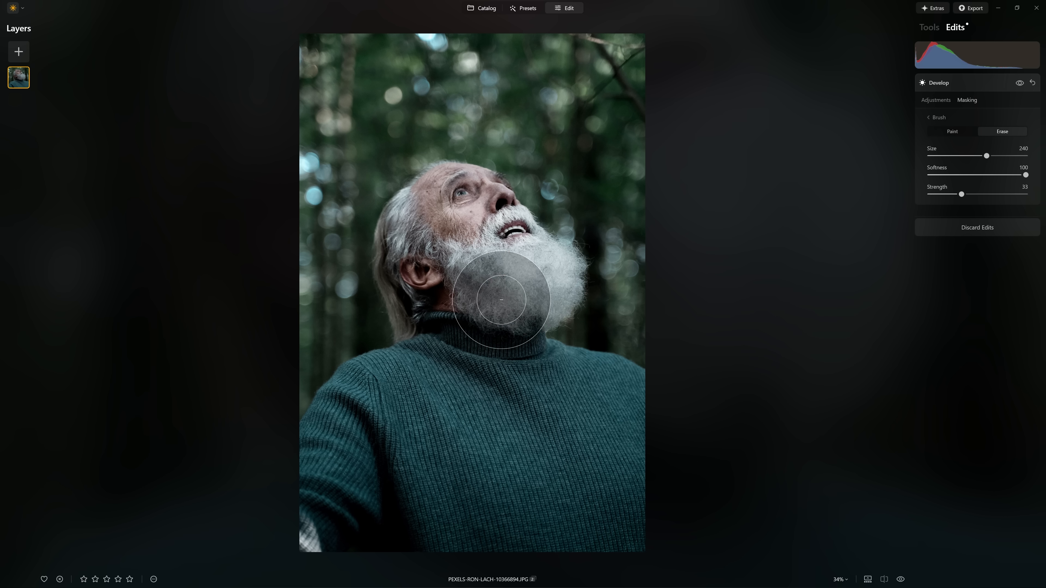
mouse_move(596, 269)
left_mouse_down()
mouse_move(553, 247)
mouse_move(518, 268)
mouse_move(514, 255)
mouse_move(493, 283)
mouse_move(416, 290)
left_mouse_up()
Step: Soften the mask along the moustache and the top of the head with the size 156 erase brush, comparing the edit hidden and shown
scroll(570, 230, "up", 3)
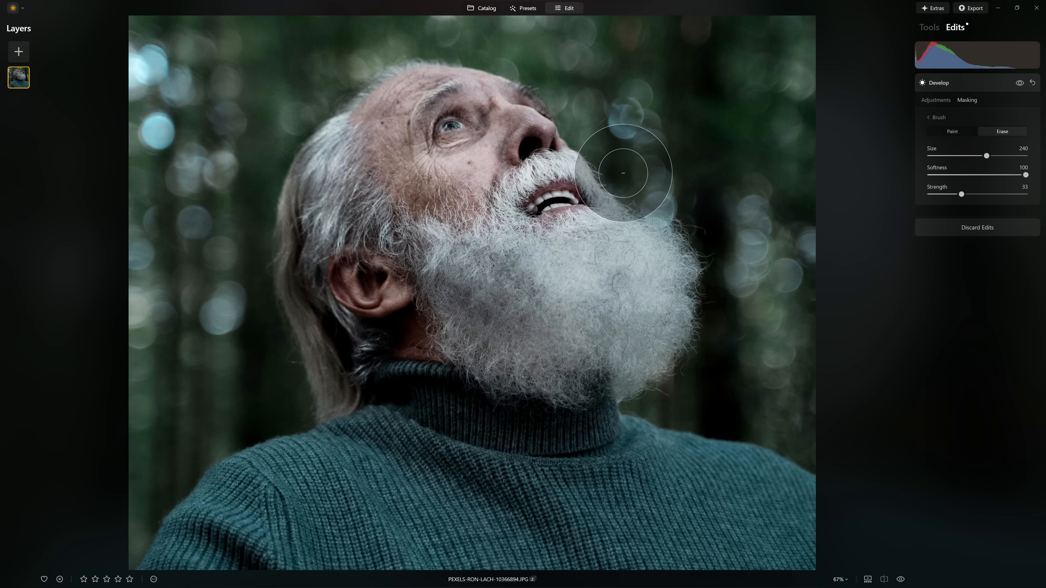
key("bracketleft")
key("bracketleft")
key("bracketleft")
key("bracketleft")
mouse_move(593, 170)
left_mouse_down()
mouse_move(549, 179)
mouse_move(512, 219)
mouse_move(553, 202)
left_mouse_up()
mouse_move(310, 125)
left_mouse_down()
mouse_move(303, 187)
mouse_move(319, 201)
mouse_move(345, 66)
mouse_move(482, 45)
left_mouse_up()
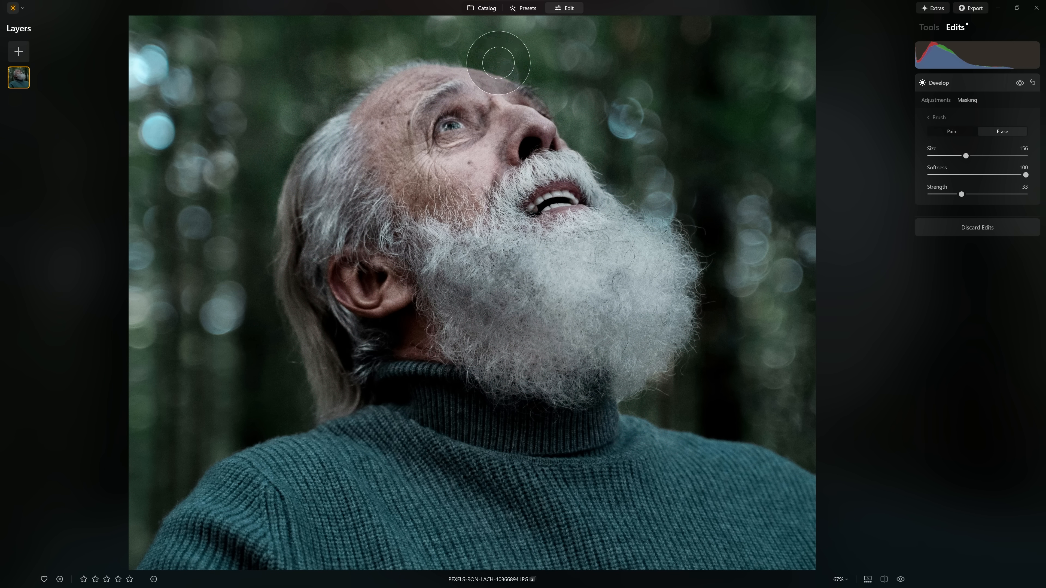
left_click(1018, 84)
left_click(1017, 84)
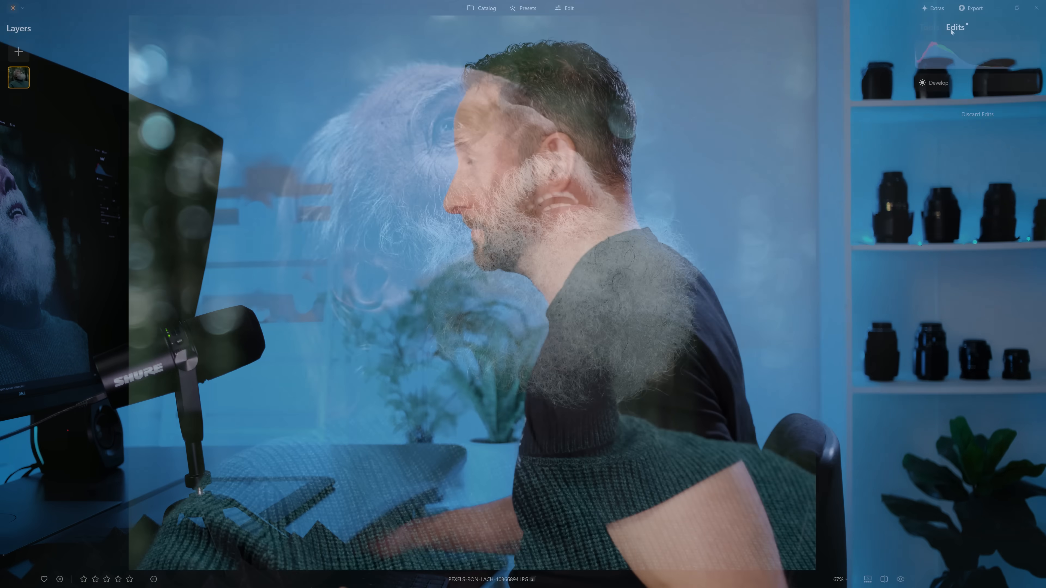
Step: Add another Develop edit and raise the midtones of its luminance curve to brighten the photo strongly
left_click(935, 24)
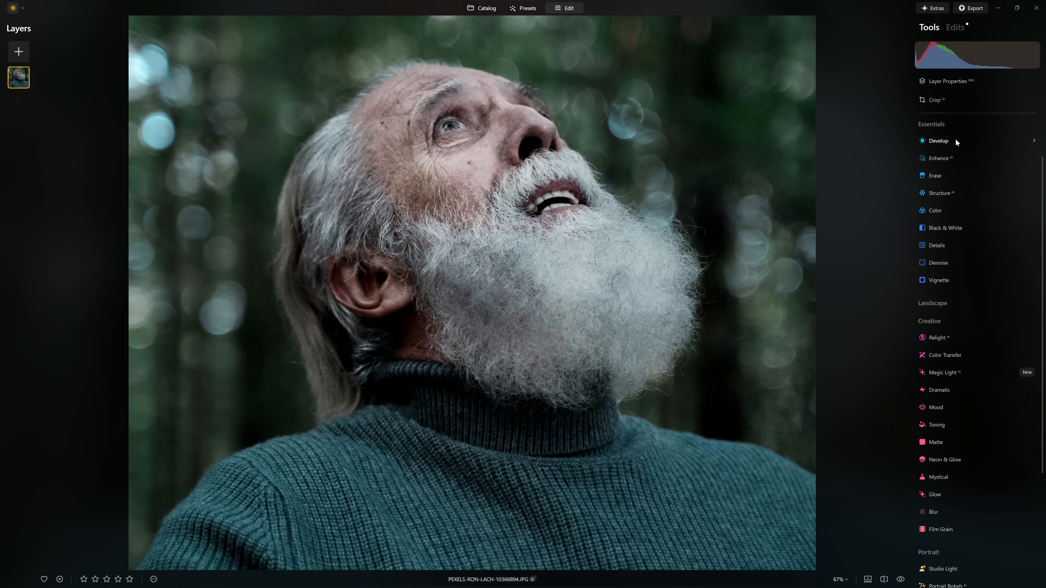
left_click(954, 140)
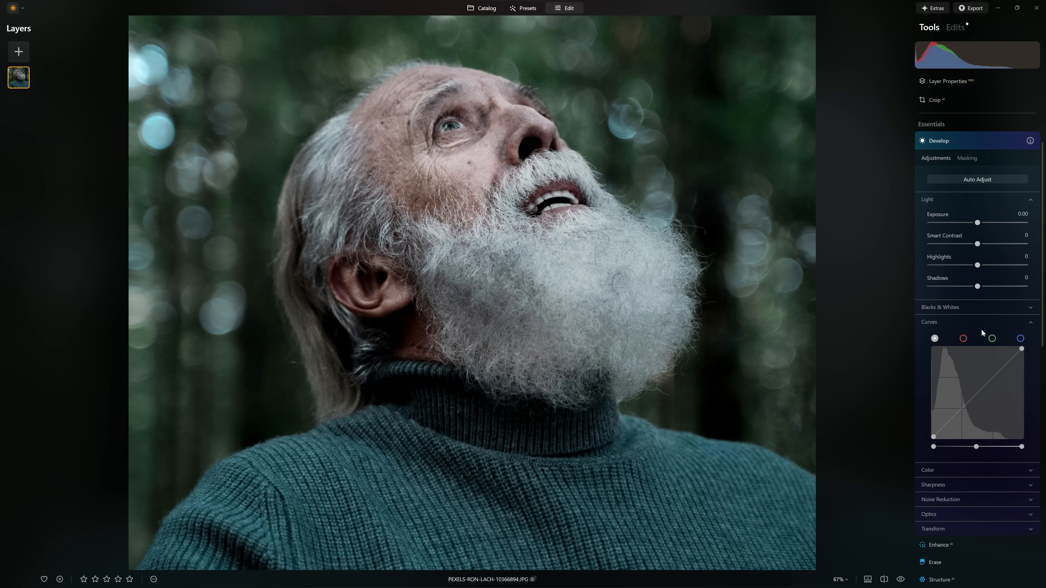
left_click_drag(973, 394, 965, 379)
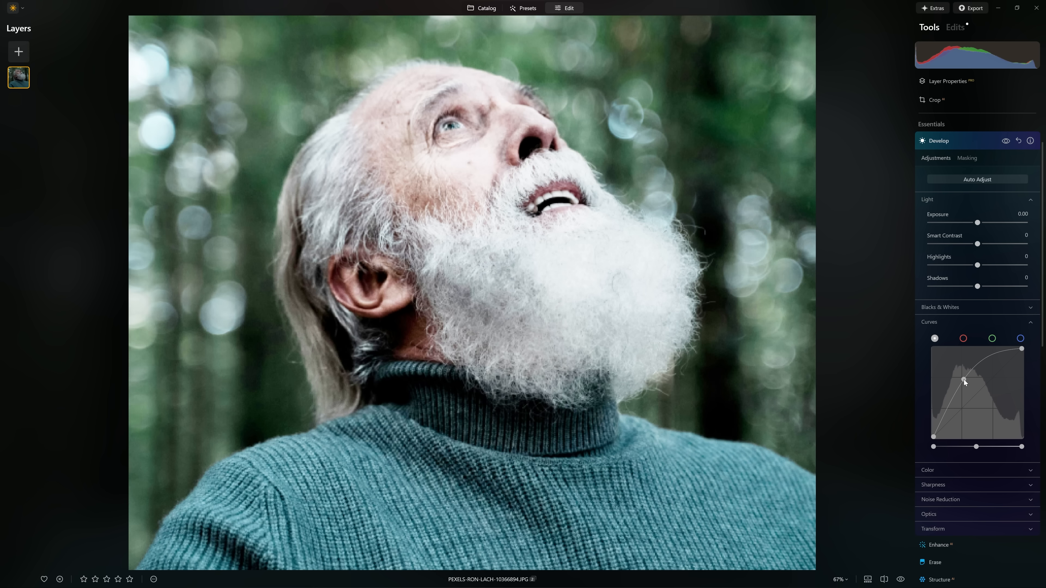
Step: Restrict the new Develop edit with a Luminosity mask sampled from the man's face and shift its range toward the highlights
left_click(968, 158)
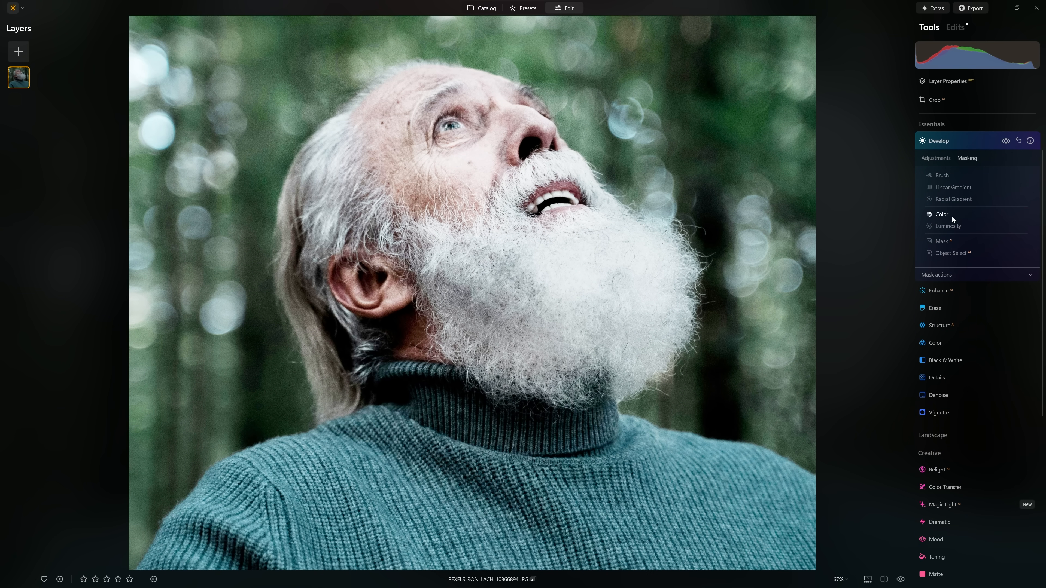
left_click(951, 223)
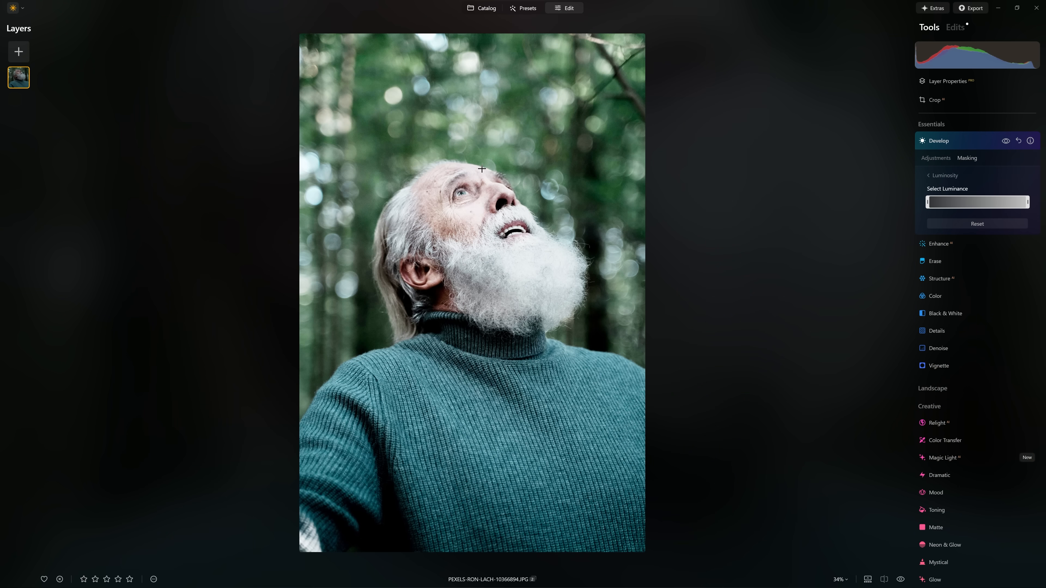
scroll(482, 169, "up", 5)
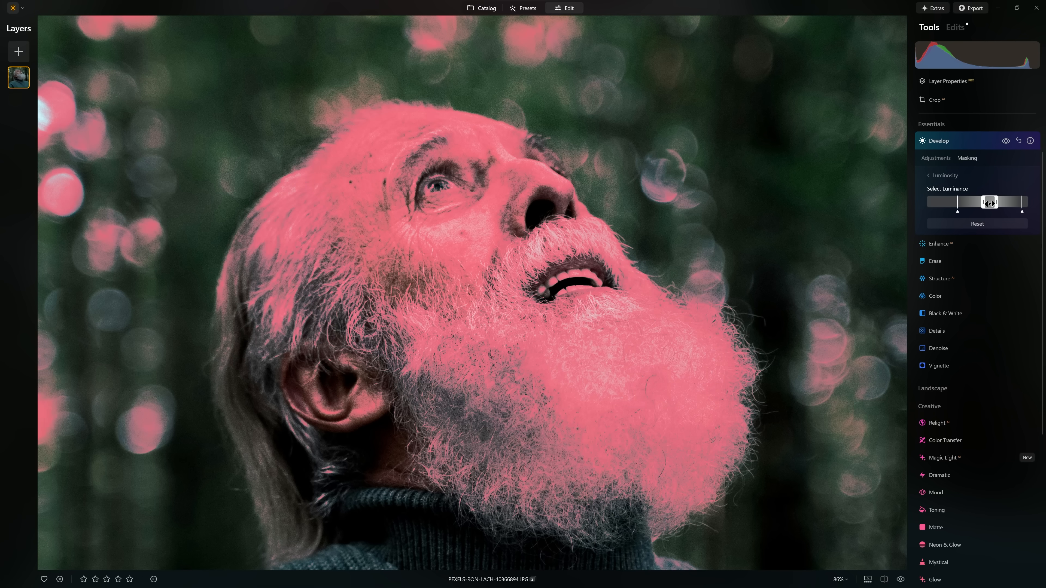
left_click_drag(989, 203, 1008, 202)
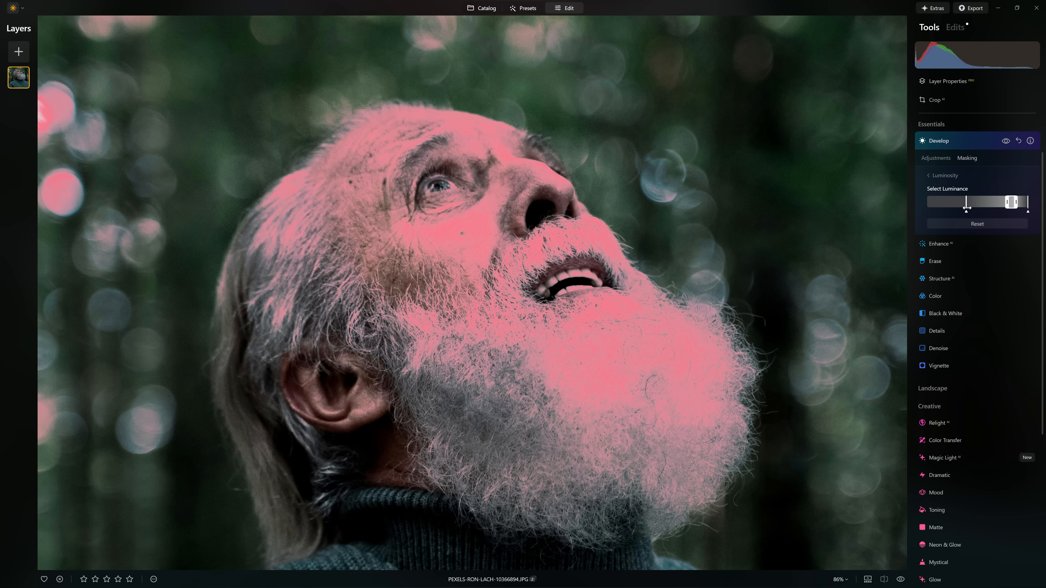
left_click(939, 173)
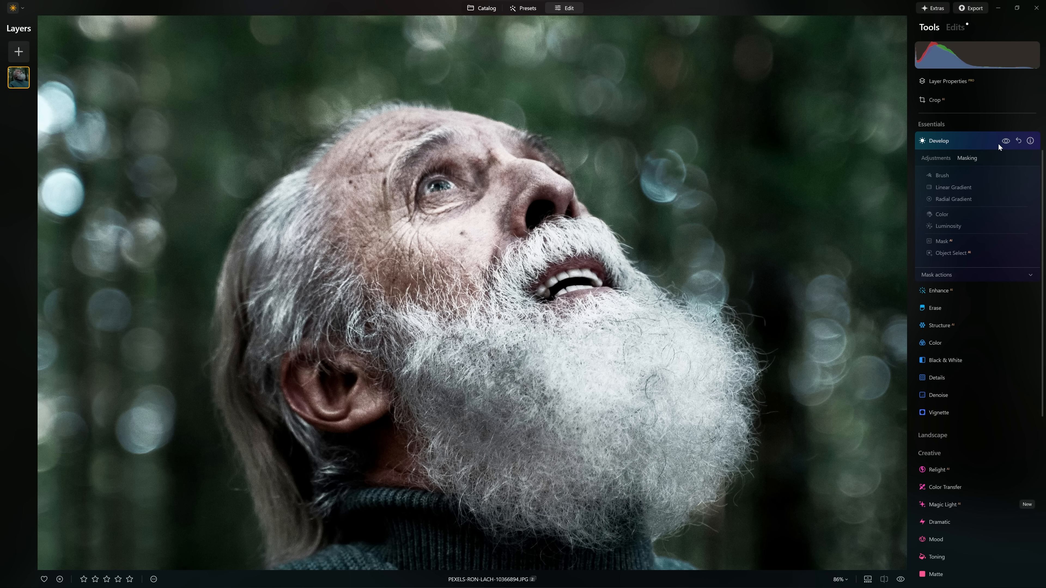
Step: Compare the photo with the second Develop edit hidden and shown to judge the luminosity mask
left_click(1005, 141)
left_click(1005, 141)
left_click(1004, 142)
left_click(1005, 141)
left_click(1005, 142)
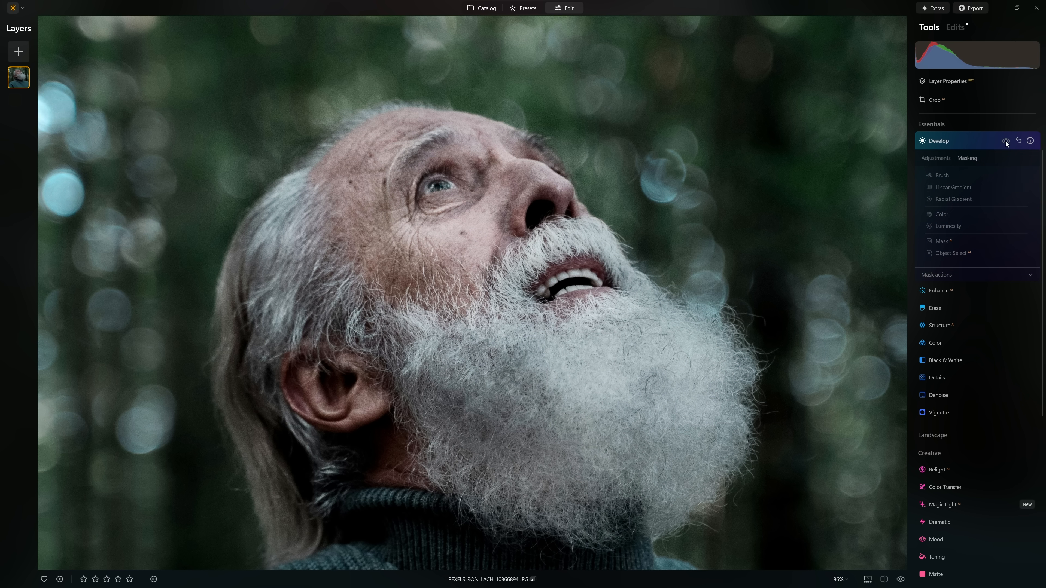
left_click(1004, 141)
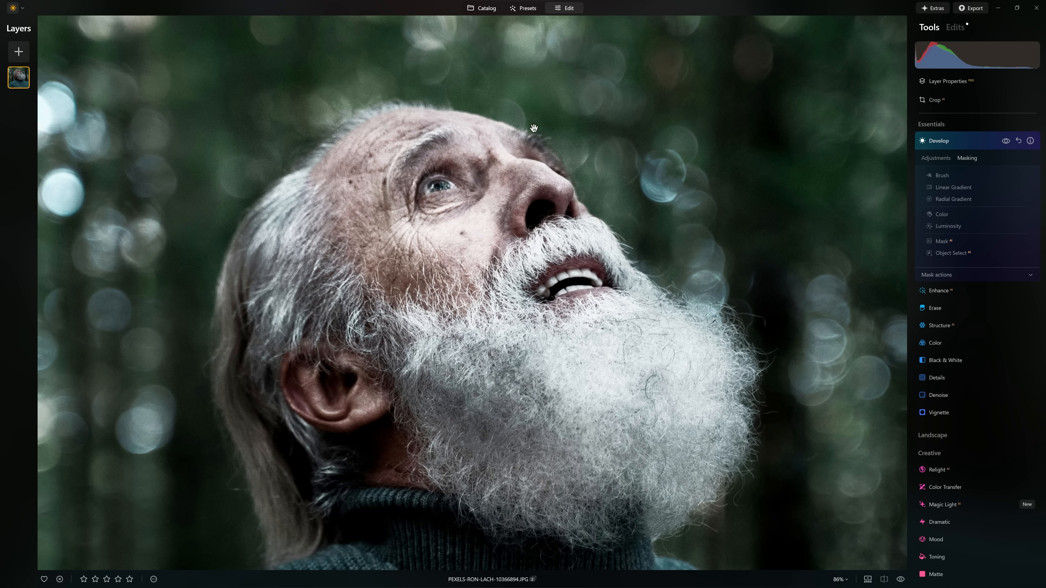
Step: Erase the mask from the beard and around the head with the mask brush at size 360, softness 100 and strength 50
left_click(934, 175)
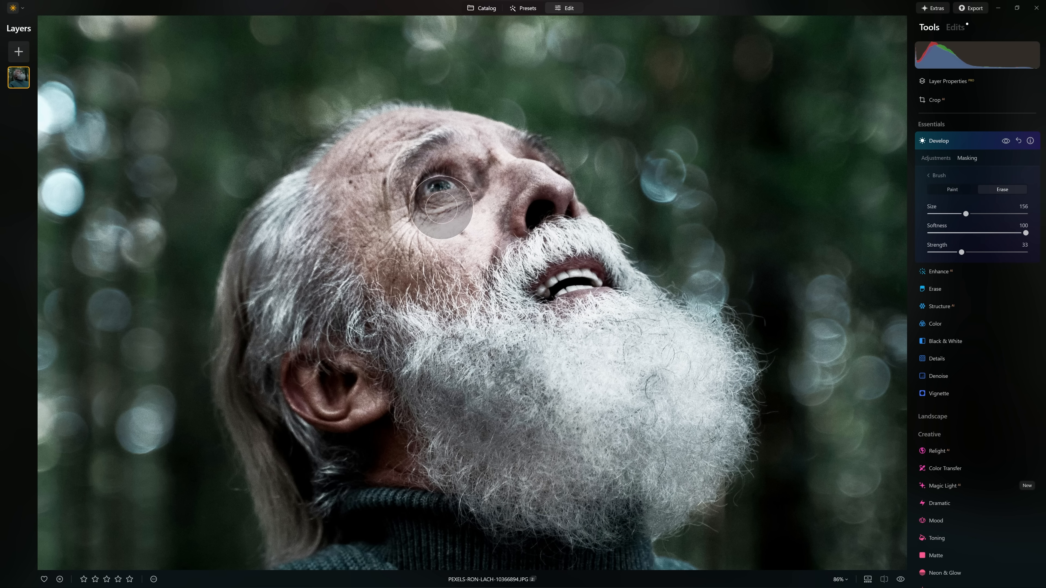
left_click_drag(961, 252, 980, 253)
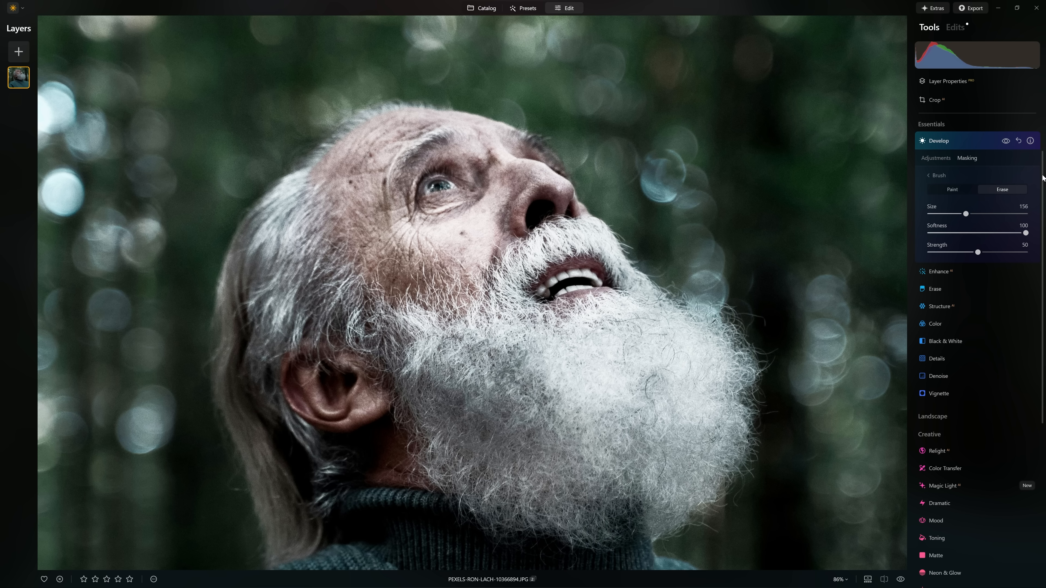
scroll(749, 207, "up", 10)
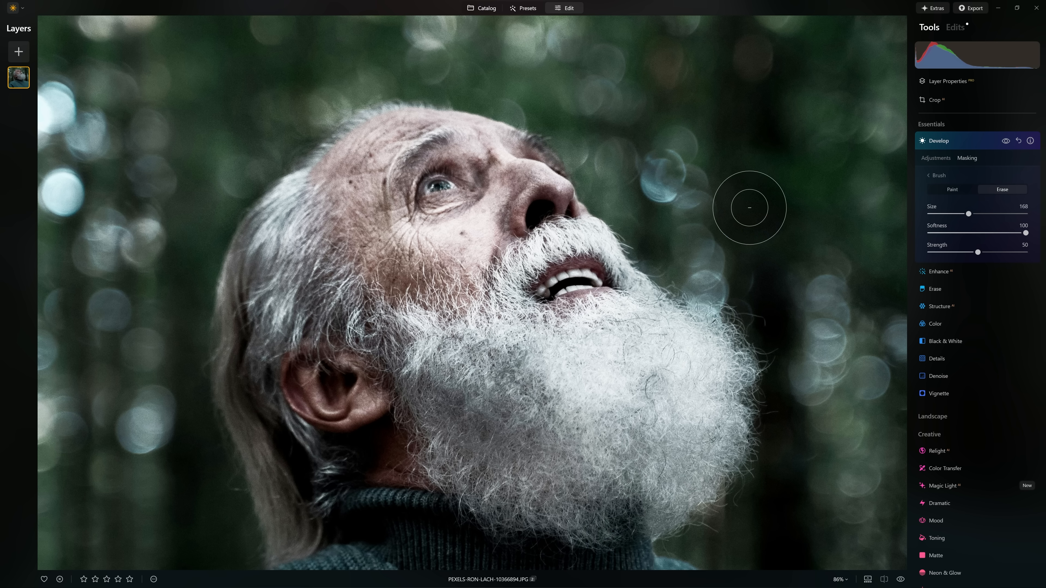
scroll(696, 221, "up", 7)
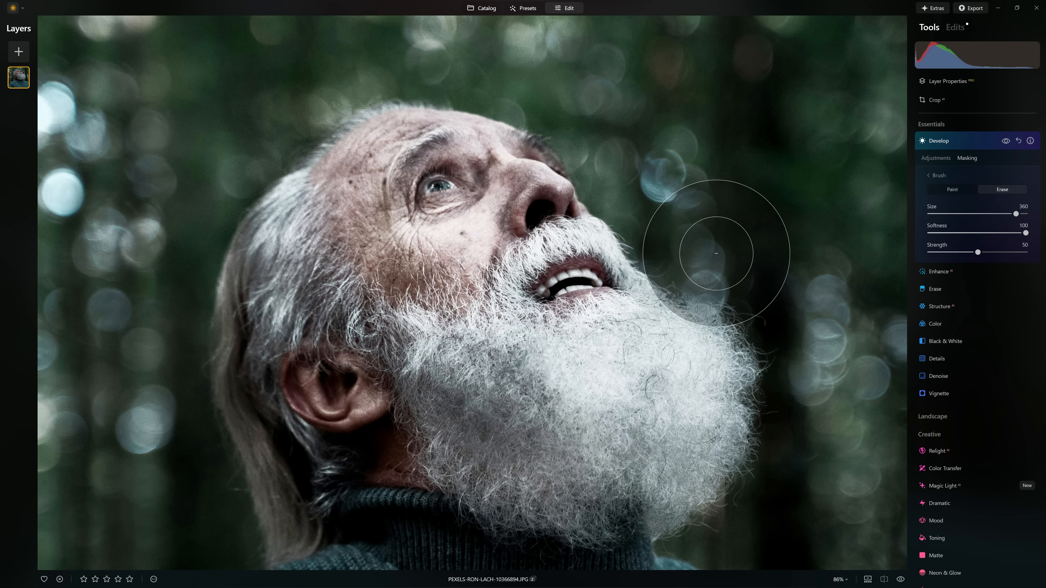
left_click(716, 253)
mouse_move(716, 253)
left_mouse_down()
mouse_move(556, 269)
mouse_move(453, 357)
mouse_move(391, 350)
left_mouse_up()
mouse_move(830, 381)
left_mouse_down()
mouse_move(609, 418)
mouse_move(586, 439)
mouse_move(604, 386)
left_mouse_up()
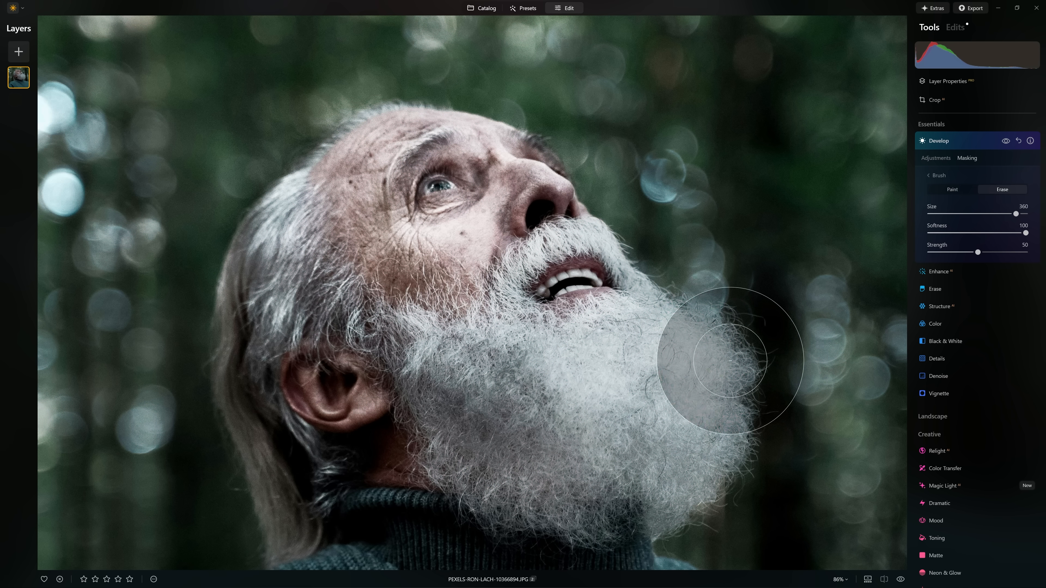
mouse_move(782, 373)
left_mouse_down()
mouse_move(602, 436)
mouse_move(494, 423)
mouse_move(394, 386)
left_mouse_up()
mouse_move(640, 450)
left_mouse_down()
mouse_move(507, 430)
mouse_move(279, 231)
mouse_move(281, 144)
left_mouse_up()
mouse_move(339, 59)
left_mouse_down()
mouse_move(317, 75)
mouse_move(294, 192)
mouse_move(354, 262)
mouse_move(474, 295)
mouse_move(485, 388)
mouse_move(525, 112)
mouse_move(607, 105)
left_mouse_up()
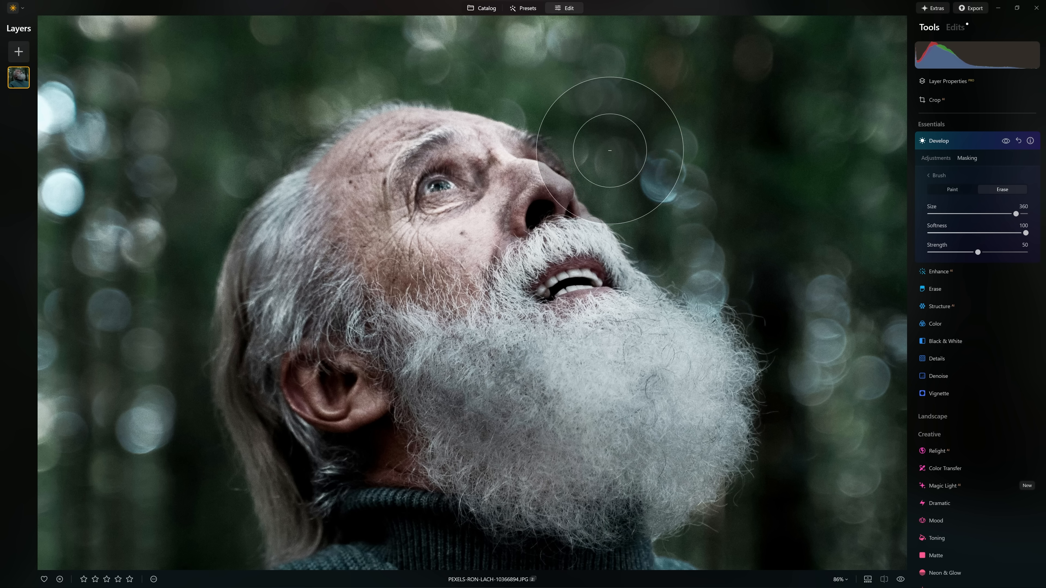
mouse_move(432, 296)
left_mouse_down()
mouse_move(483, 261)
mouse_move(443, 316)
mouse_move(509, 362)
left_mouse_up()
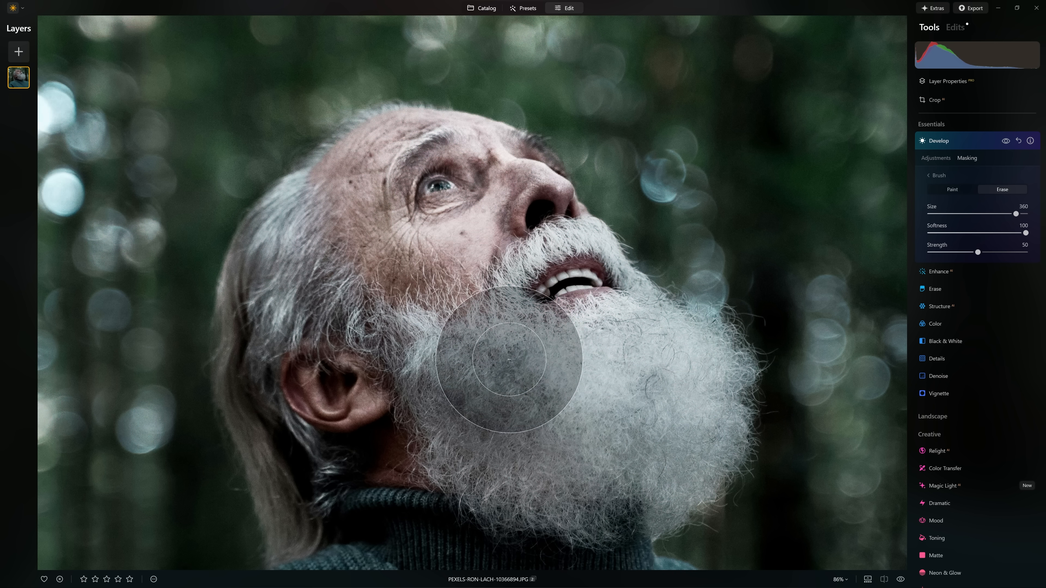
Step: Gently erase the mask along the brow and top of the head at strength 13, starting at size 240 and reducing the brush
left_click_drag(977, 253, 942, 253)
key("bracketleft")
key("bracketleft")
key("bracketleft")
key("bracketleft")
key("bracketleft")
key("bracketleft")
key("bracketleft")
key("bracketleft")
key("bracketleft")
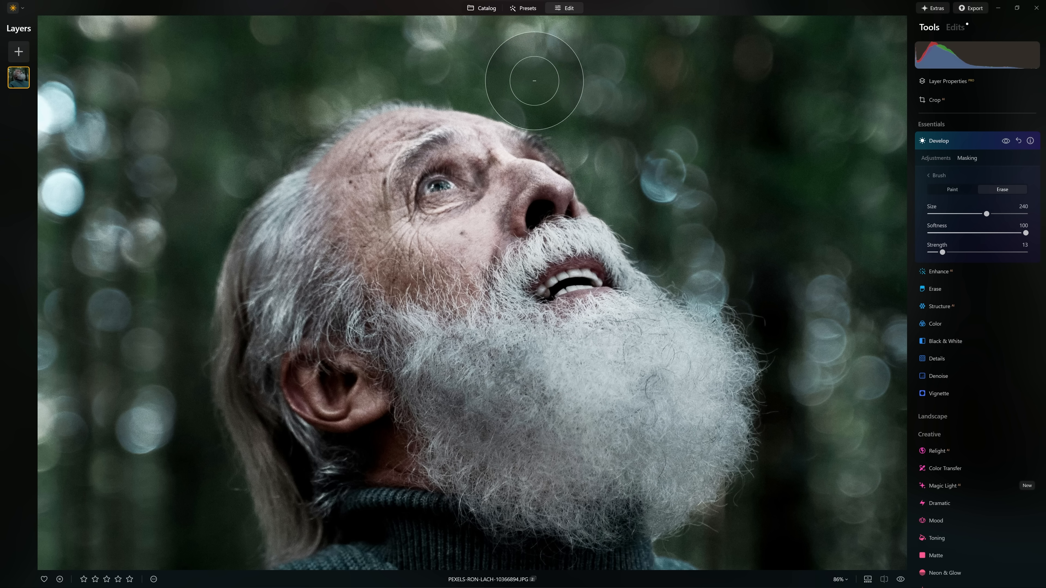
mouse_move(533, 109)
left_mouse_down()
mouse_move(410, 83)
mouse_move(576, 129)
left_mouse_up()
key("bracketleft")
key("bracketleft")
key("bracketleft")
mouse_move(407, 92)
left_mouse_down()
mouse_move(565, 120)
mouse_move(424, 86)
mouse_move(587, 129)
mouse_move(670, 122)
left_mouse_up()
key("bracketleft")
key("bracketleft")
Step: Compare the wider view of the photo with the Develop edit hidden and shown
key("ctrl+0")
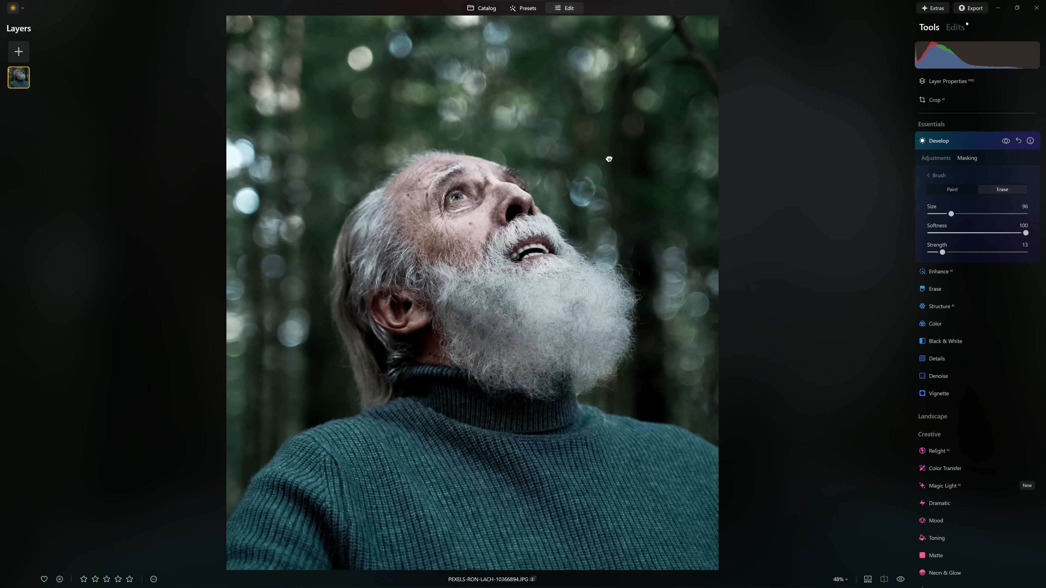
left_click_drag(610, 159, 636, 297)
left_click(1005, 141)
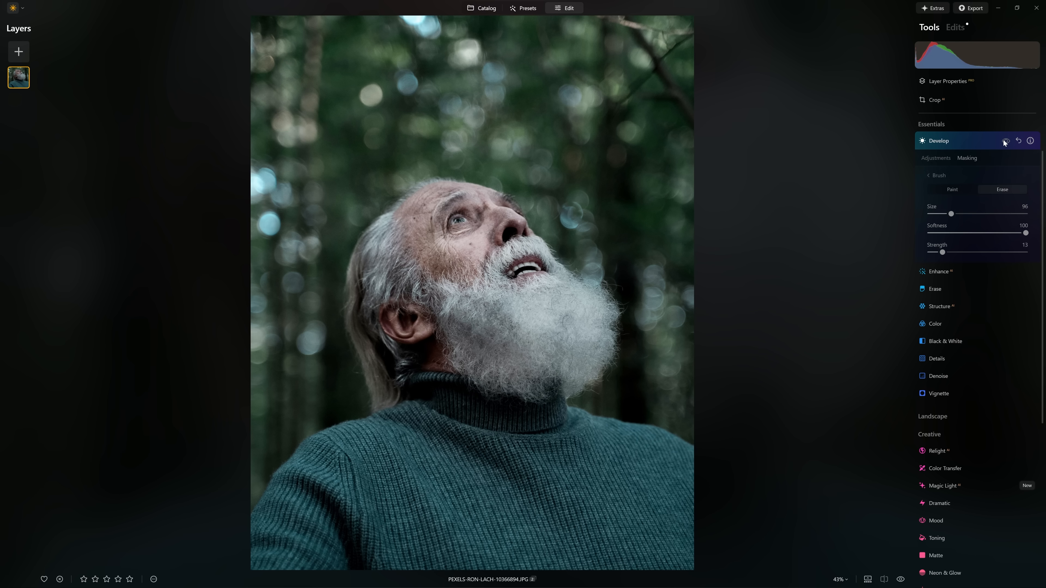
left_click(1005, 141)
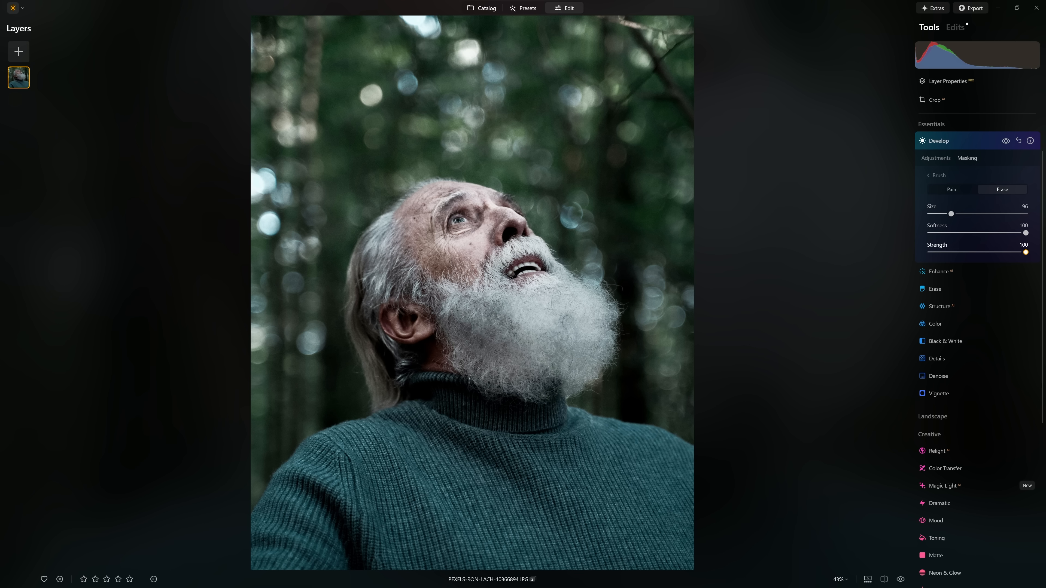
Step: Erase the mask from the forest background and sweater with the mask brush at size 400, softness 13 and strength 100
left_click_drag(952, 214, 1029, 213)
left_click_drag(964, 231, 942, 233)
mouse_move(697, 292)
left_mouse_down()
mouse_move(672, 217)
mouse_move(641, 196)
mouse_move(608, 138)
mouse_move(651, 19)
mouse_move(286, 43)
mouse_move(362, 56)
mouse_move(300, 157)
mouse_move(250, 193)
mouse_move(406, 495)
mouse_move(428, 469)
mouse_move(617, 501)
mouse_move(756, 506)
mouse_move(129, 577)
left_mouse_up()
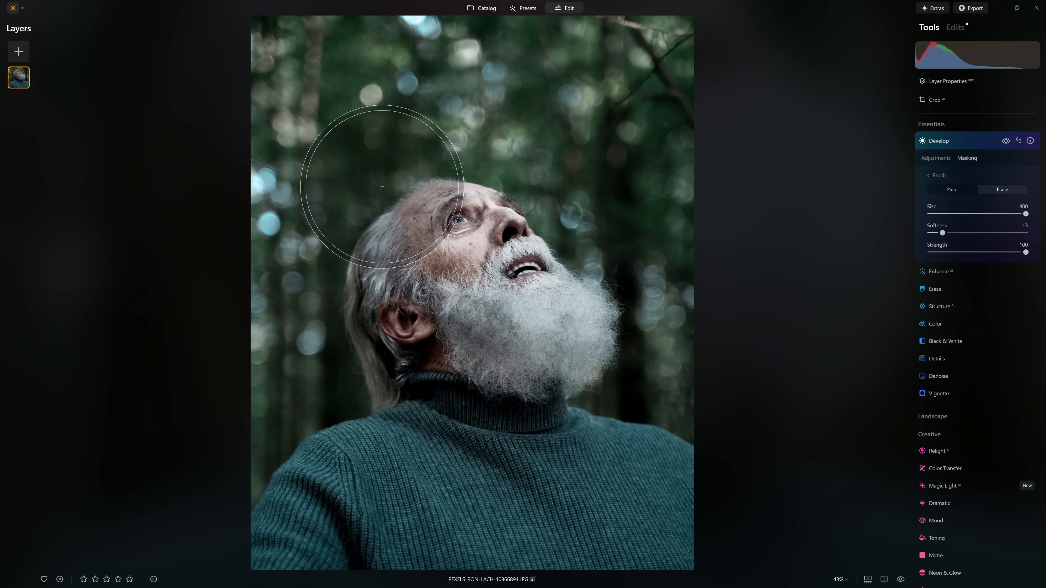
scroll(511, 303, "down", 2)
left_click_drag(368, 509, 349, 513)
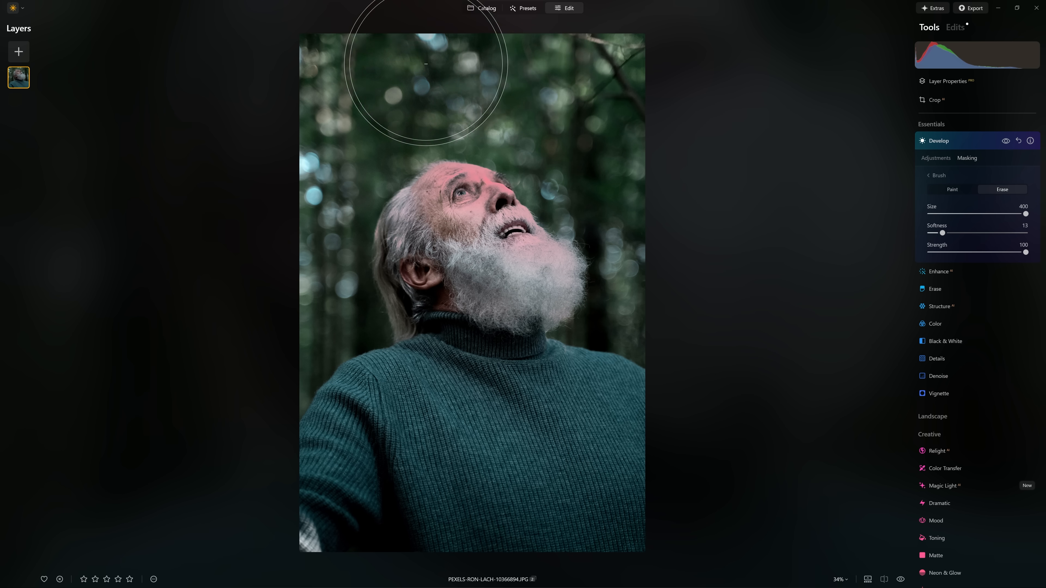
Step: Check the photo with the Develop edit hidden, close the Develop tool and compare the result with the unedited original
left_click(1011, 144)
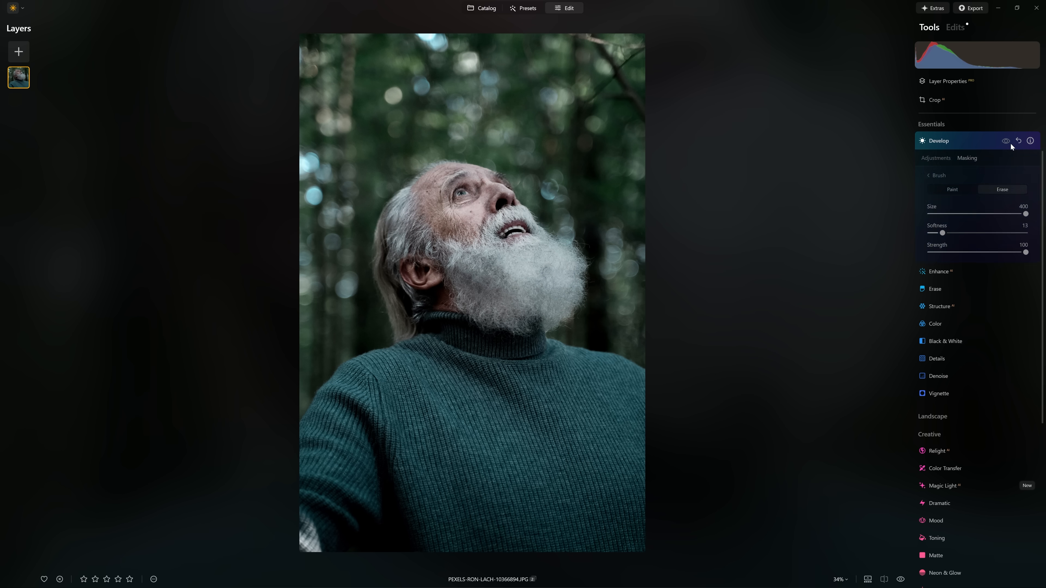
left_click(963, 142)
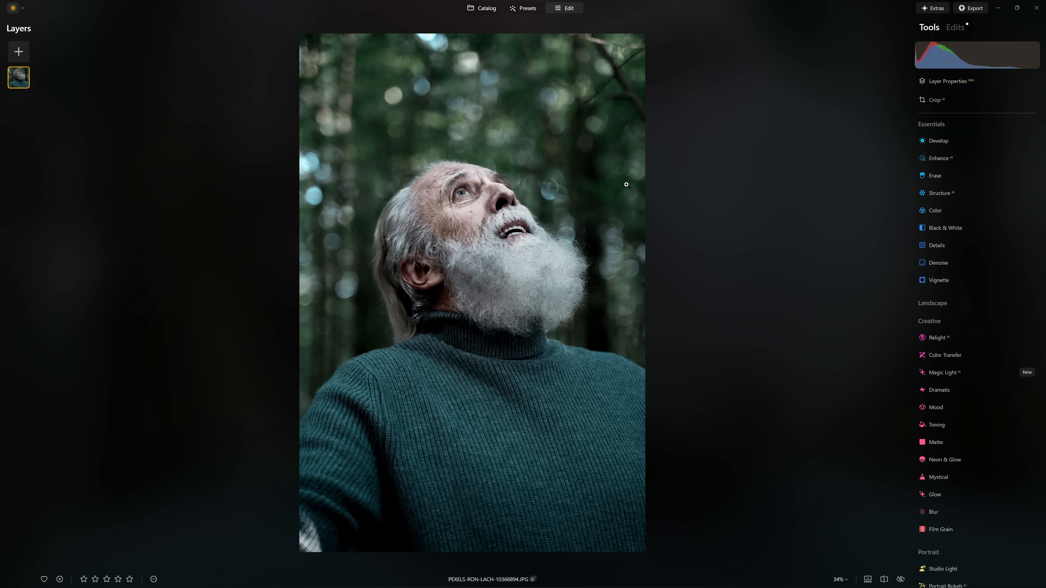
key("backslash")
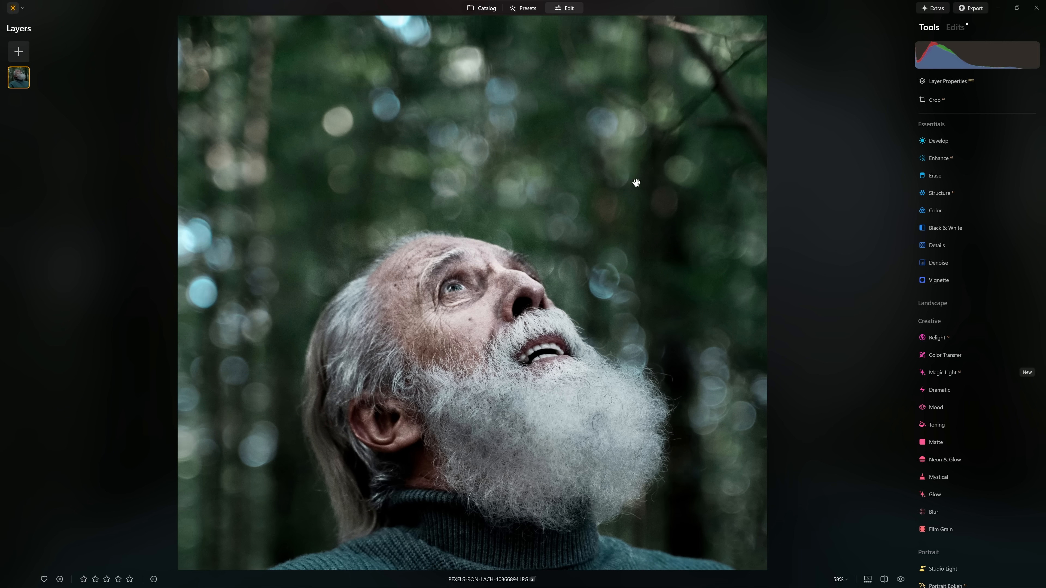
Step: Add a third Develop edit, raise the midtones of its luminance curve and move the curve's black point slightly inward
left_click(953, 139)
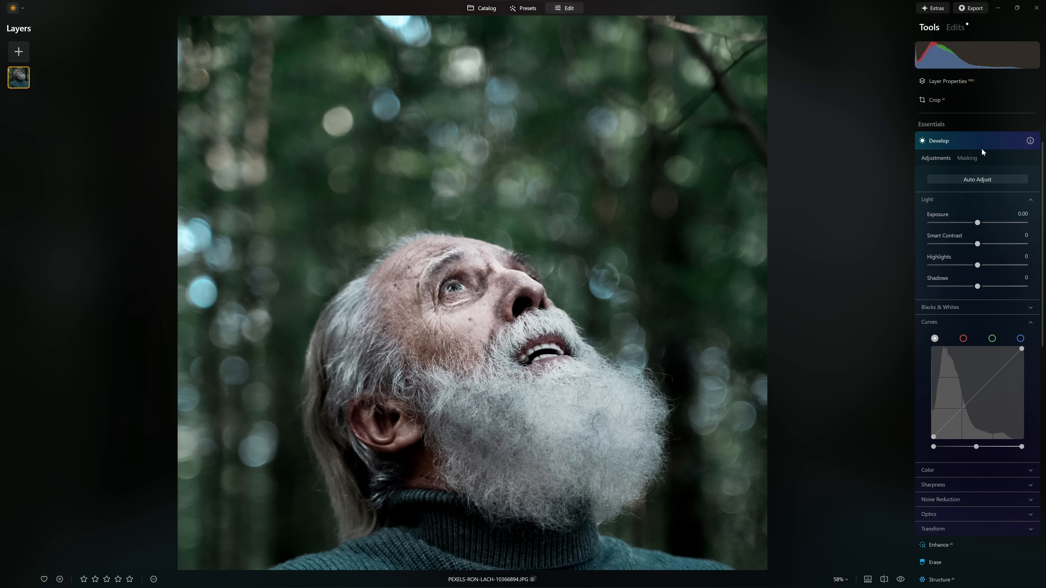
scroll(978, 319, "down", 2)
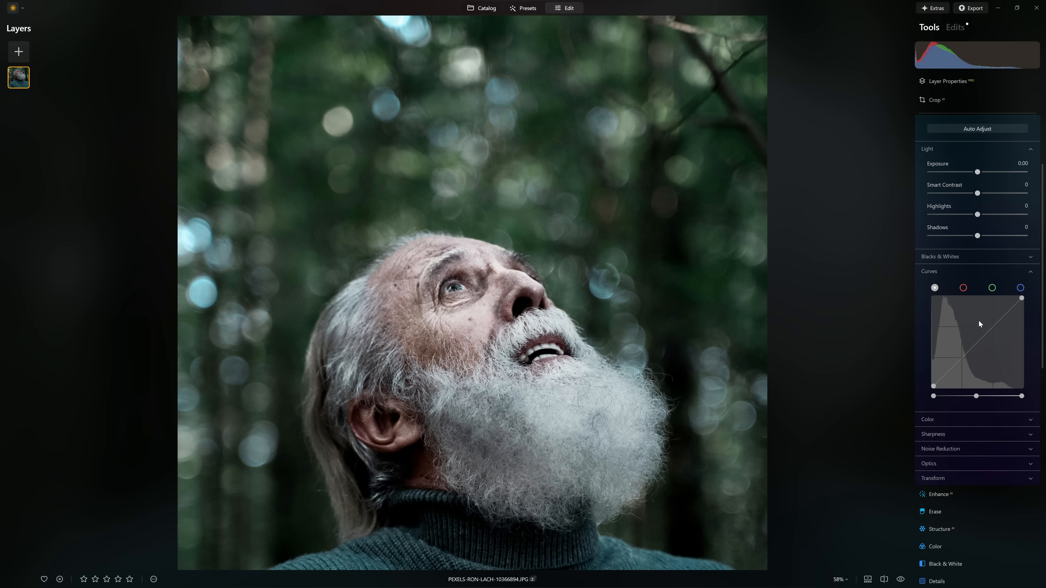
left_click_drag(972, 347, 963, 338)
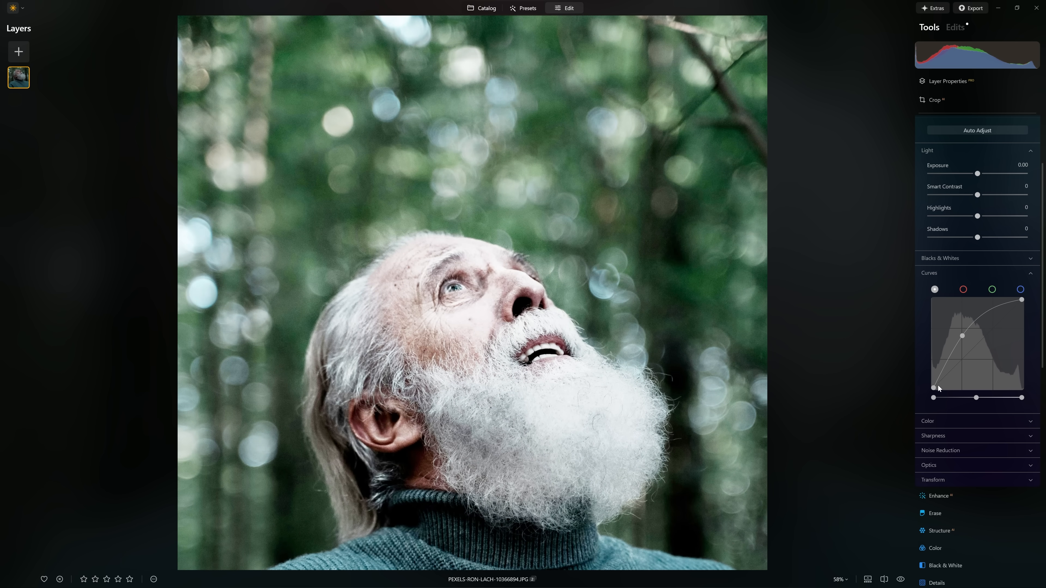
mouse_move(932, 388)
left_mouse_down()
mouse_move(927, 380)
mouse_move(931, 392)
left_mouse_up()
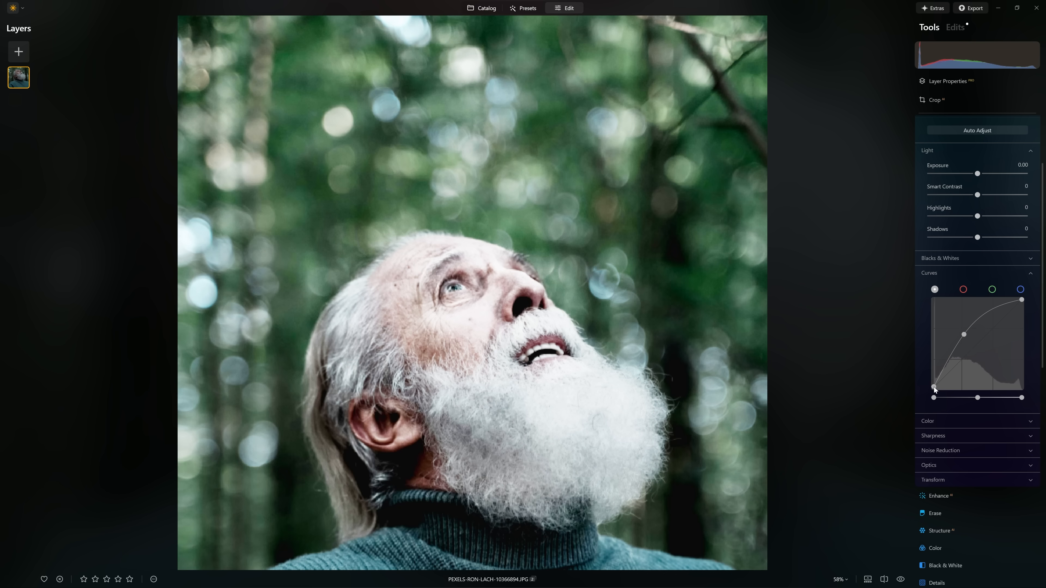
Step: Raise the luminance curve's black point, lower its midtone point slightly, and lift Shadows to 48 and Blacks to 31
mouse_move(934, 387)
left_mouse_down()
mouse_move(955, 389)
mouse_move(930, 390)
mouse_move(924, 375)
left_mouse_up()
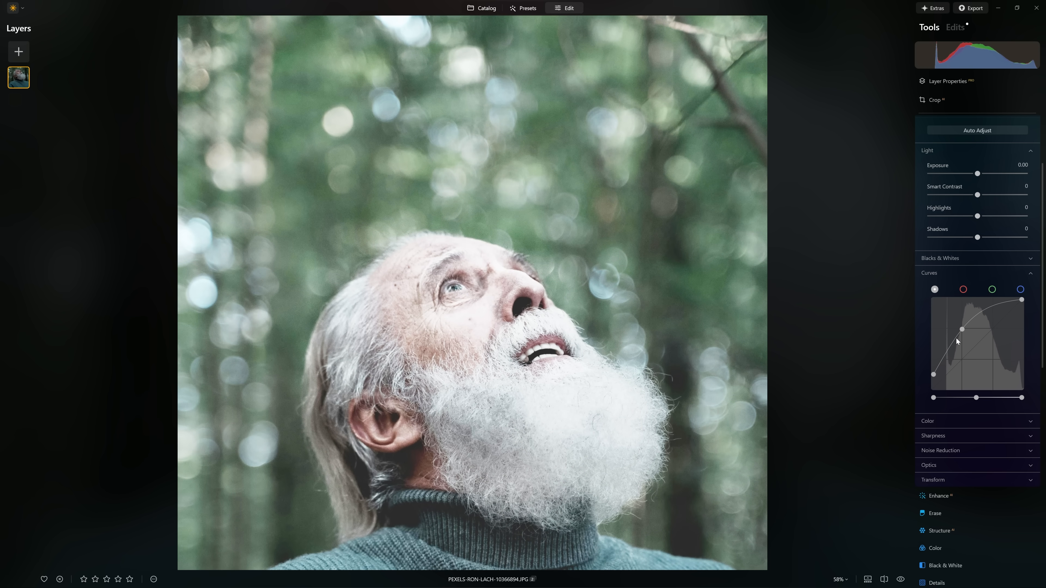
left_click_drag(962, 330, 961, 334)
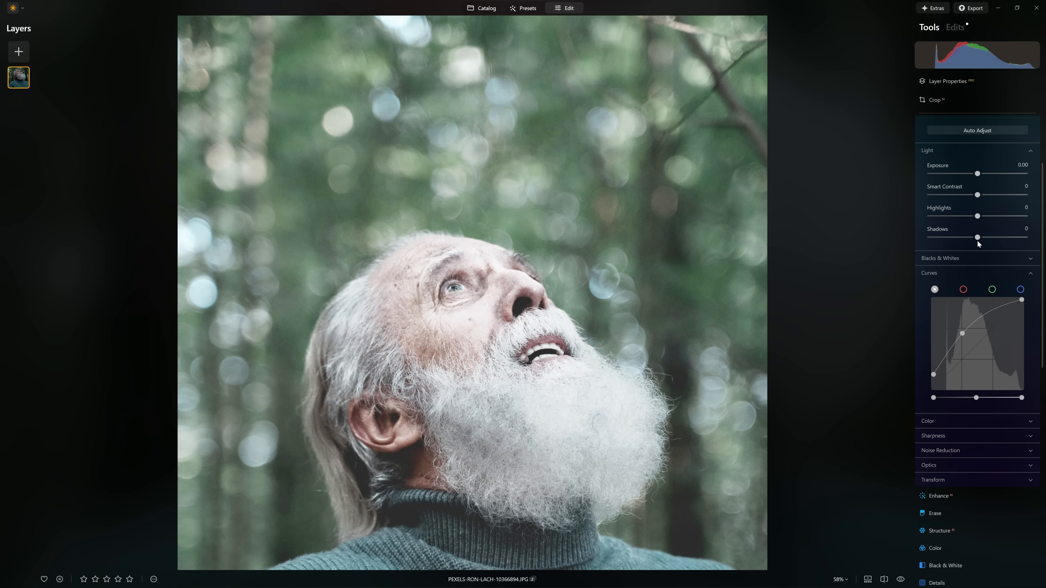
left_click_drag(983, 240, 992, 241)
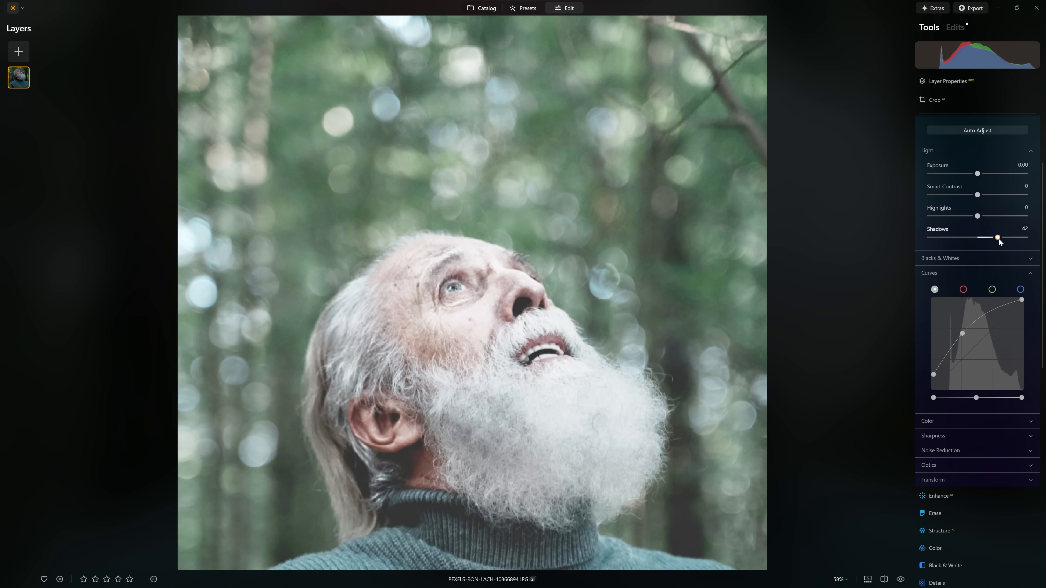
left_click(990, 258)
left_click_drag(977, 303, 991, 303)
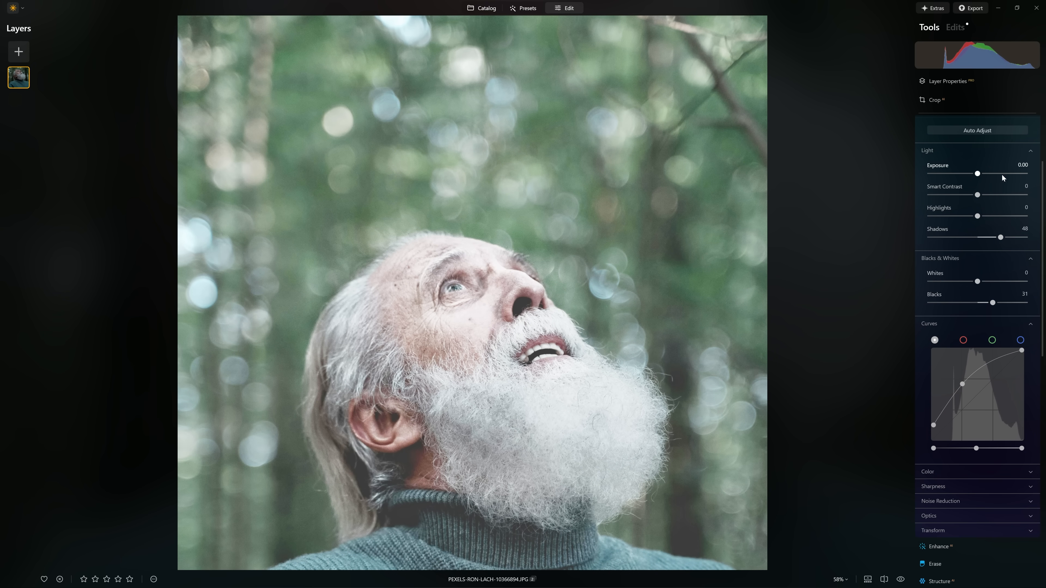
Step: Set Exposure to 0.90 and compare the photo with the Develop edit hidden and shown
left_click_drag(978, 174, 986, 173)
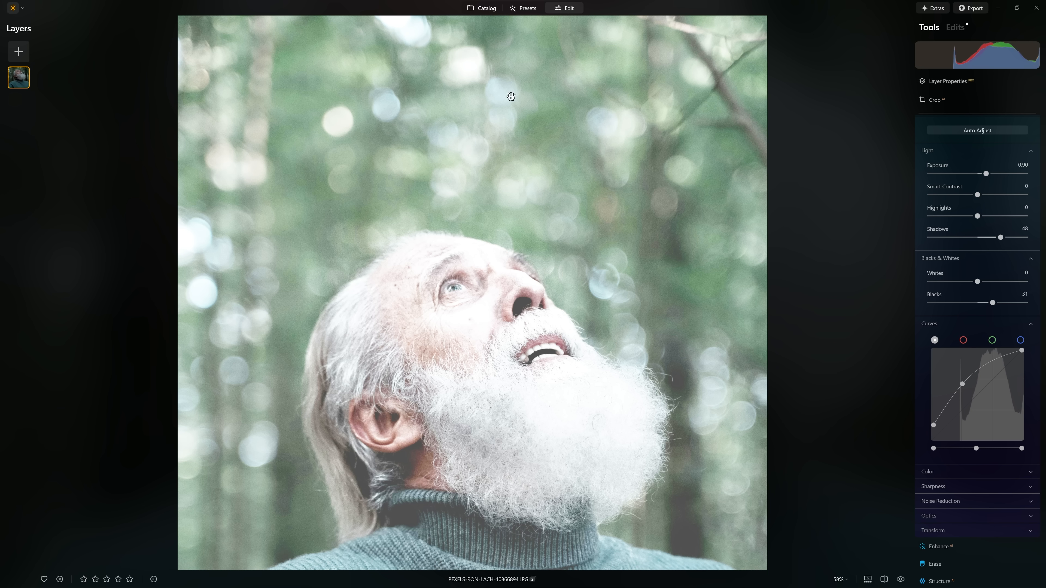
scroll(988, 198, "up", 3)
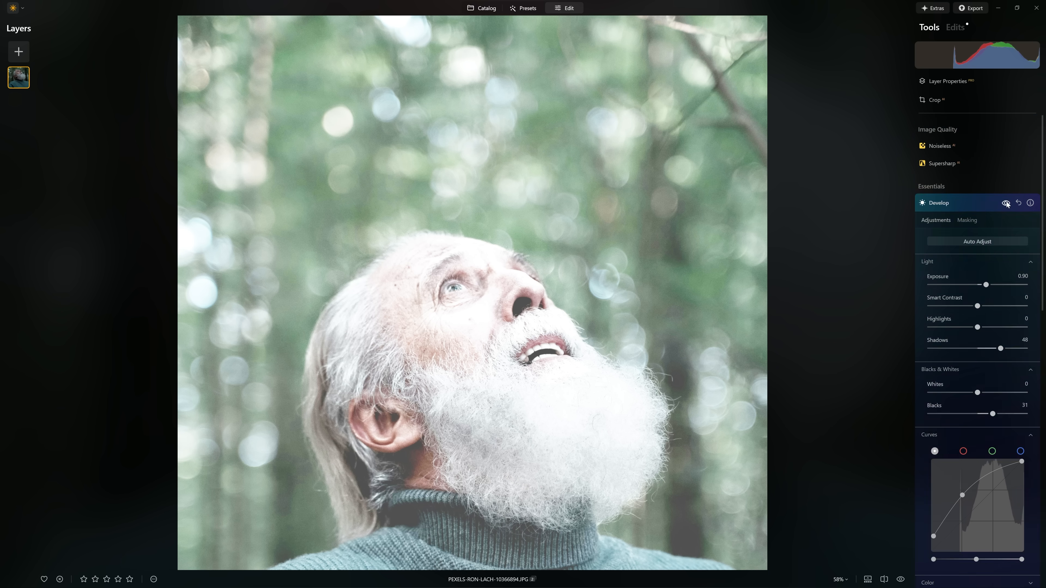
left_click(1005, 202)
left_click(1006, 202)
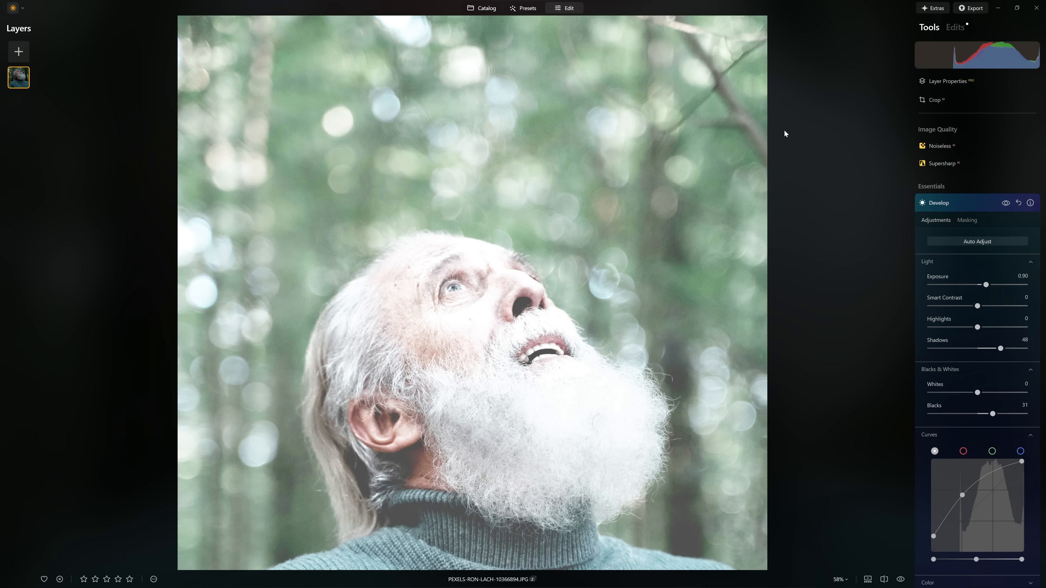
Step: Warm the Develop edit's white balance by setting Temperature to 13 and Tint to 7
scroll(929, 364, "down", 5)
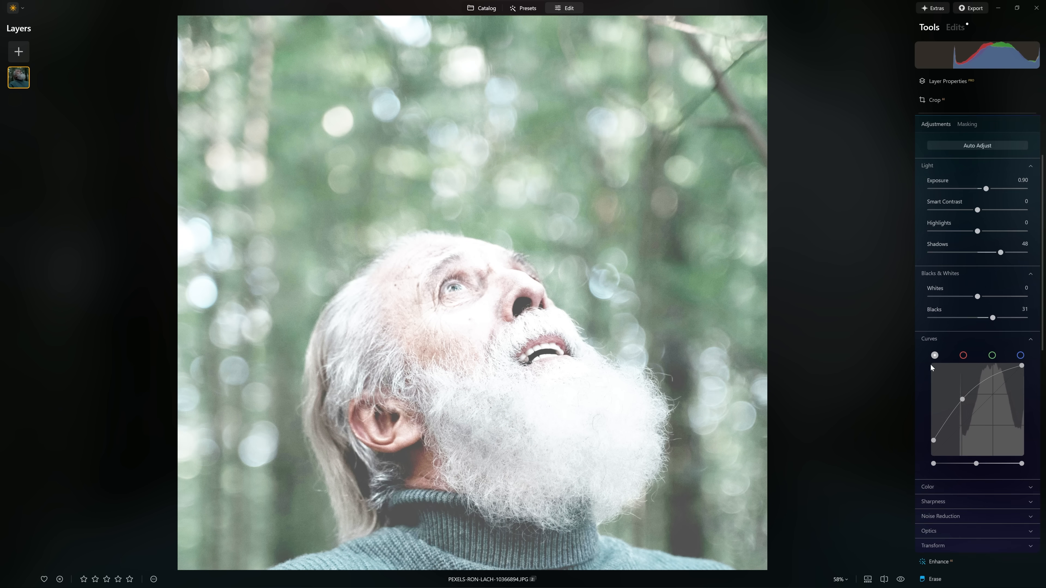
left_click(946, 389)
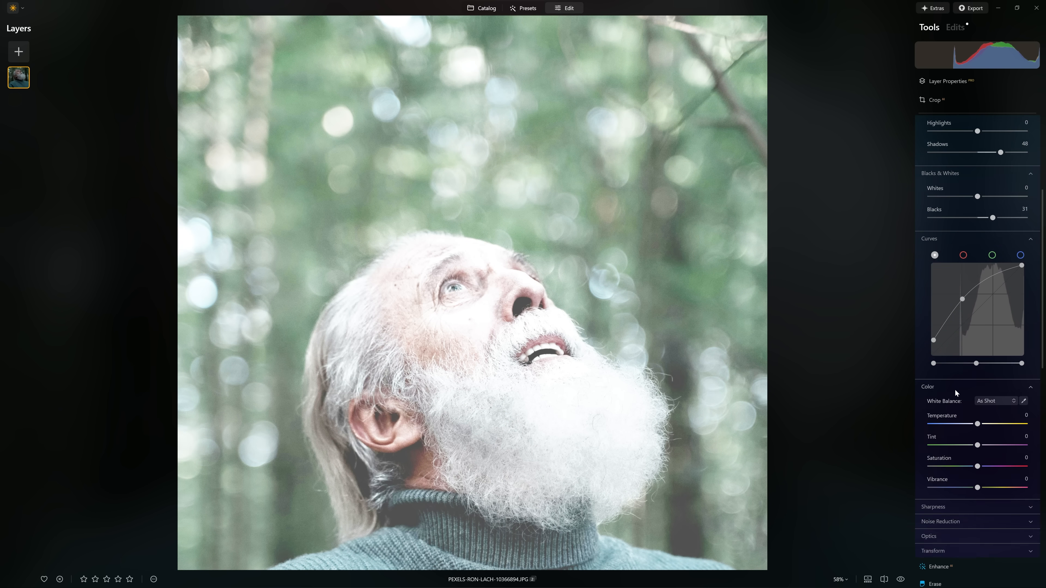
scroll(928, 354, "down", 3)
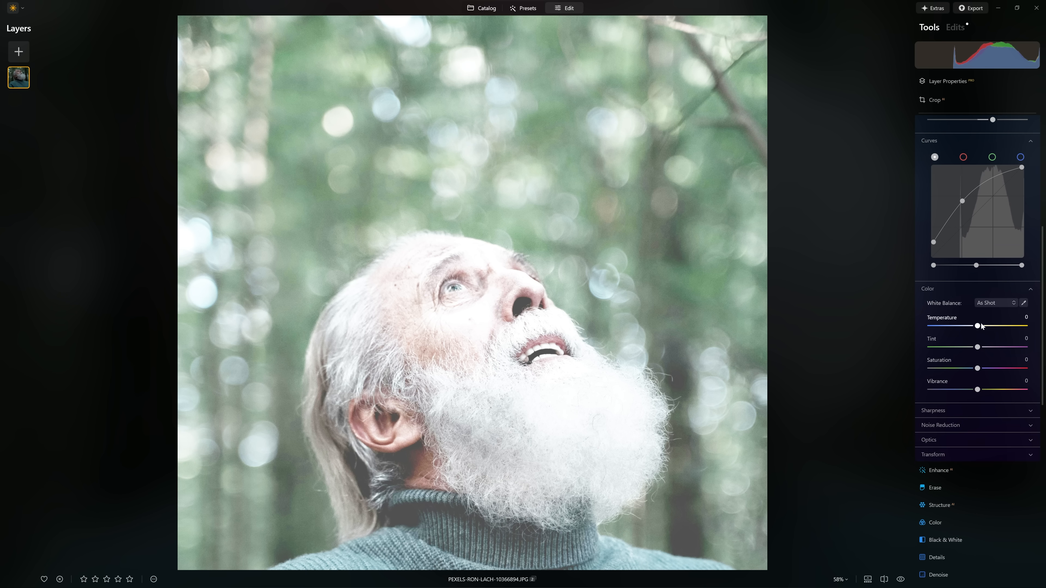
left_click_drag(979, 327, 983, 327)
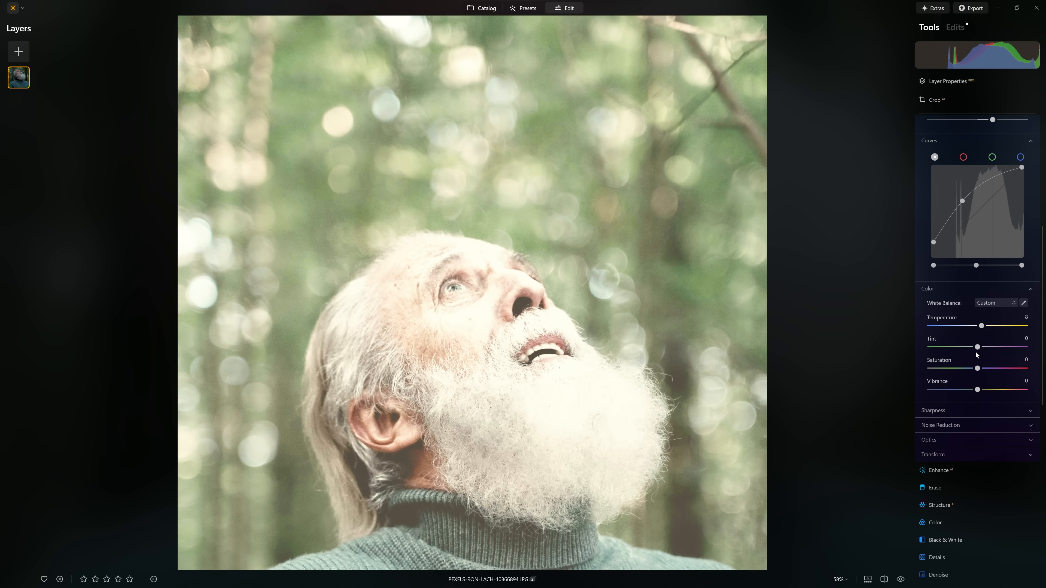
left_click_drag(980, 348, 988, 350)
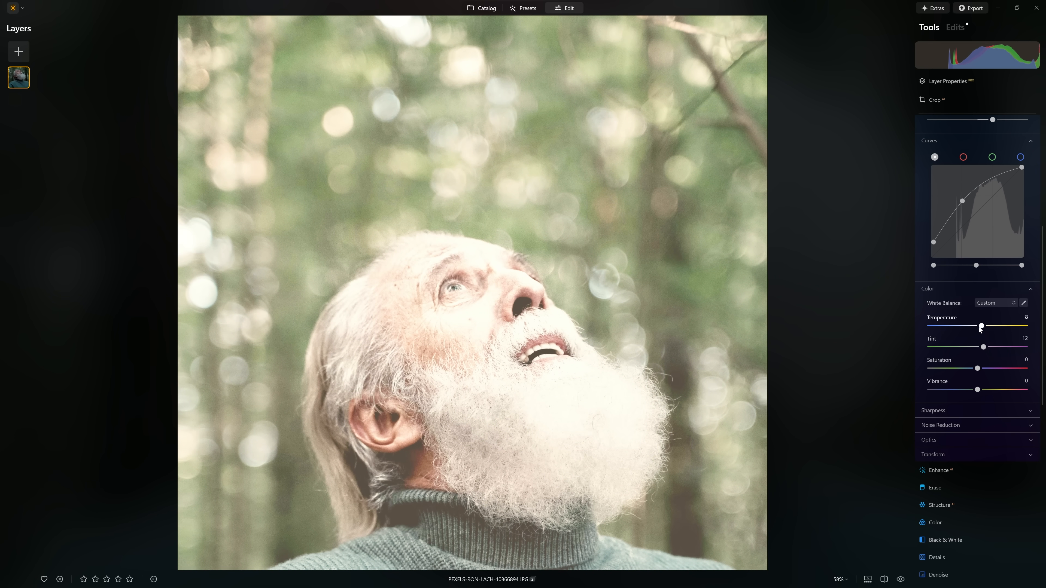
left_click_drag(981, 326, 980, 347)
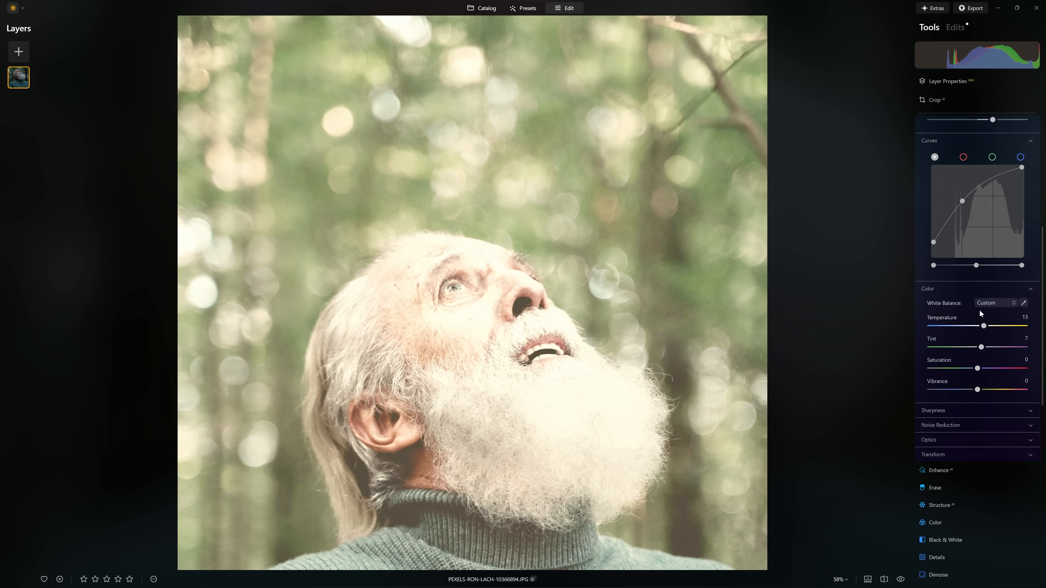
Step: Restrict the warm, bright Develop edit with a radial gradient mask centred near the photo's upper-right corner
scroll(979, 313, "up", 3)
scroll(980, 313, "up", 5)
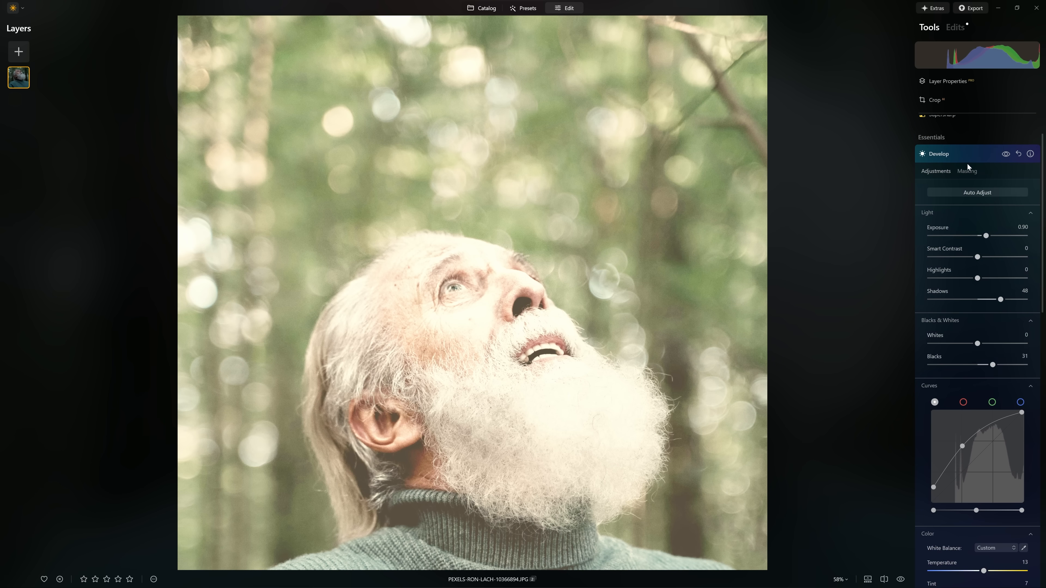
left_click(968, 171)
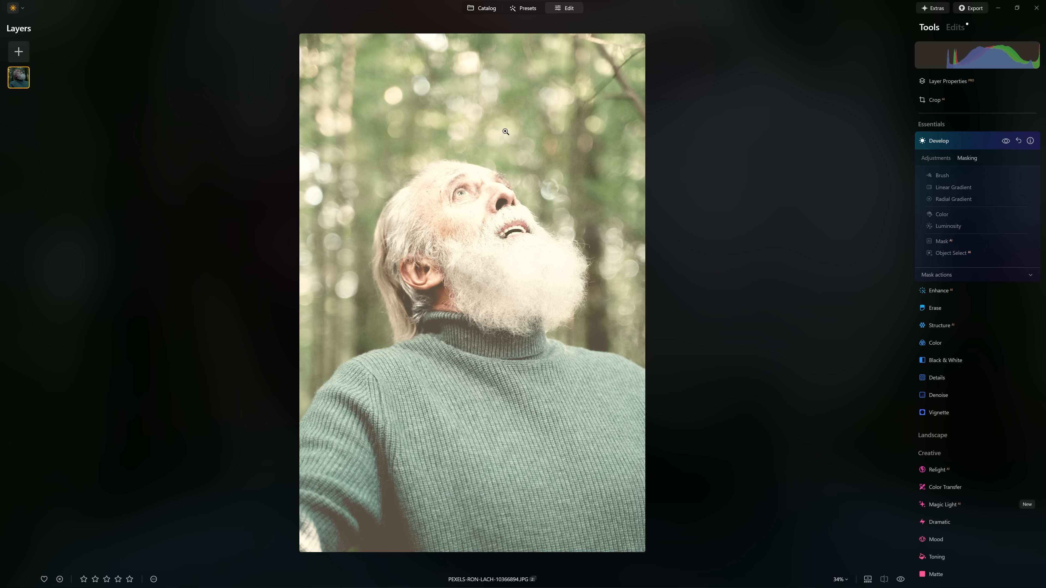
left_click(965, 199)
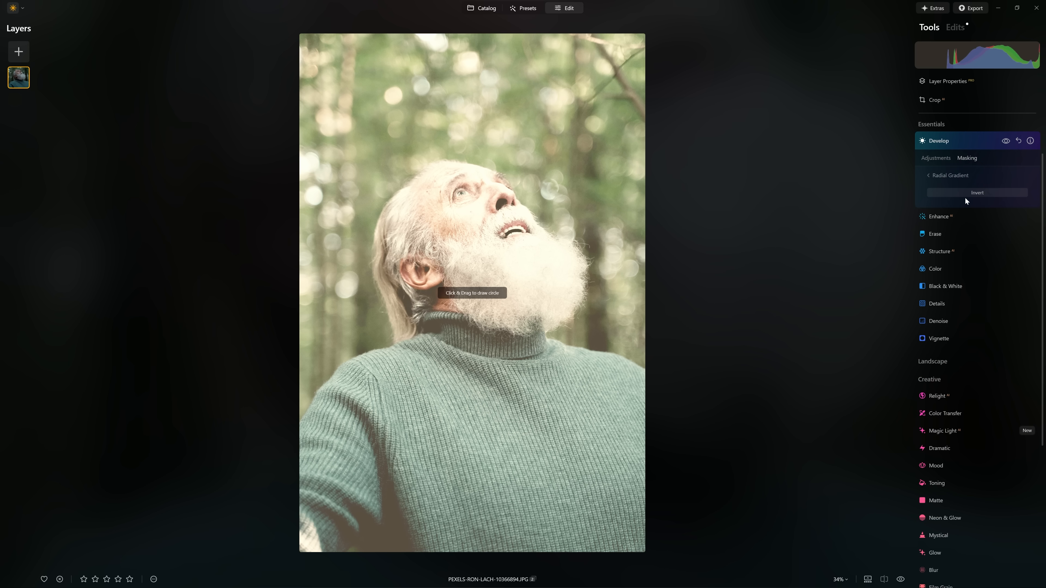
left_click(946, 180)
left_click(951, 200)
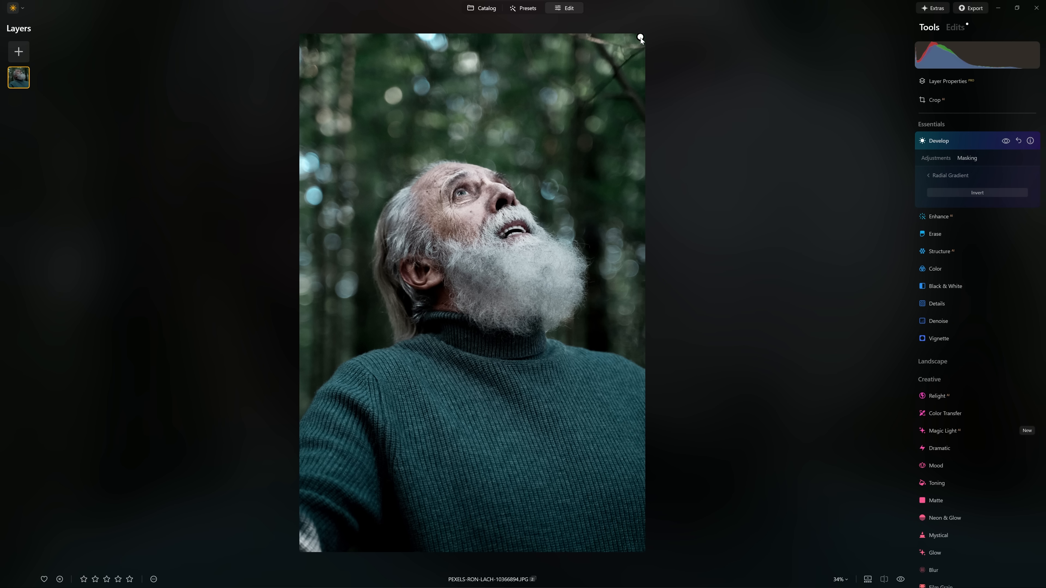
left_click_drag(641, 37, 581, 128)
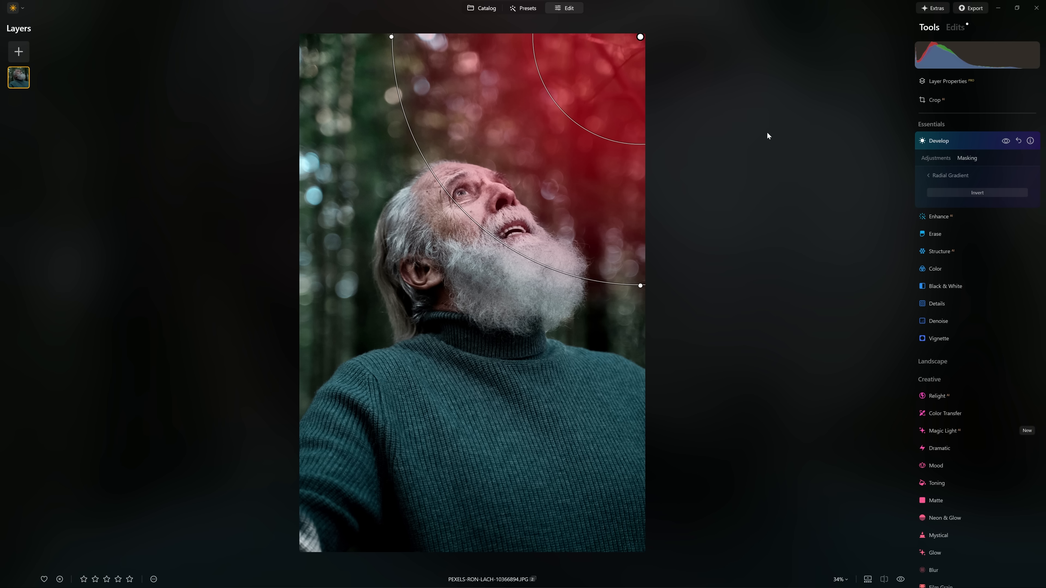
Step: Enlarge the radial gradient slightly, move its centre right onto the photo's upper-right corner and finish the mask
left_click_drag(532, 50, 531, 70)
mouse_move(377, 36)
left_mouse_down()
mouse_move(305, 37)
mouse_move(361, 39)
left_mouse_up()
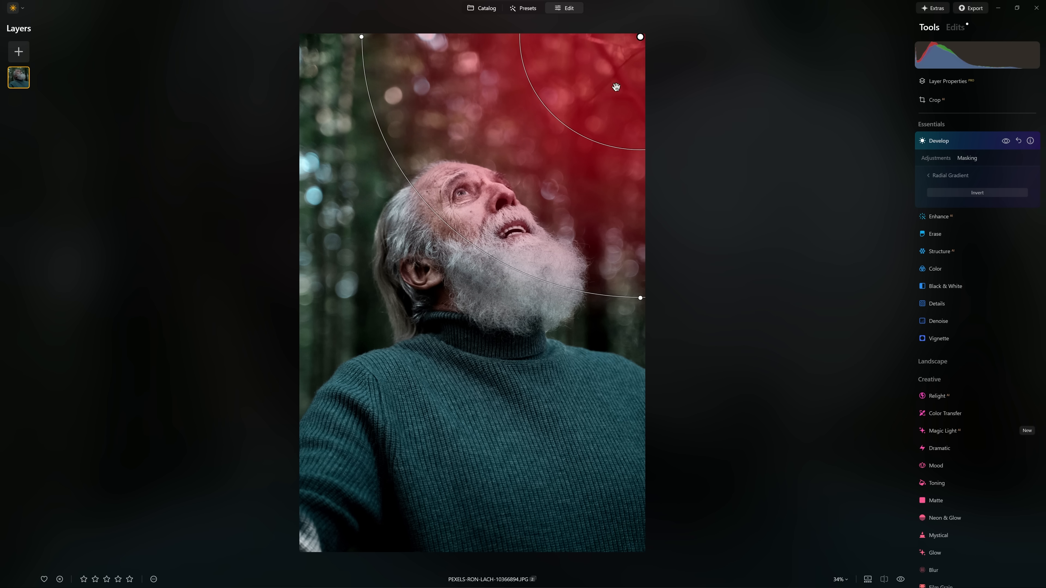
left_click_drag(640, 36, 644, 34)
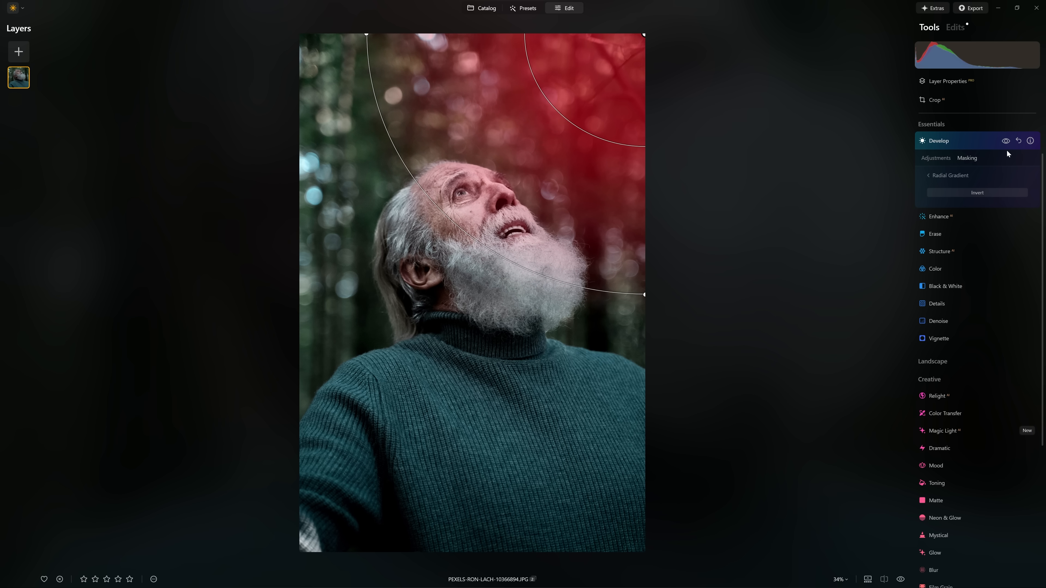
left_click(940, 176)
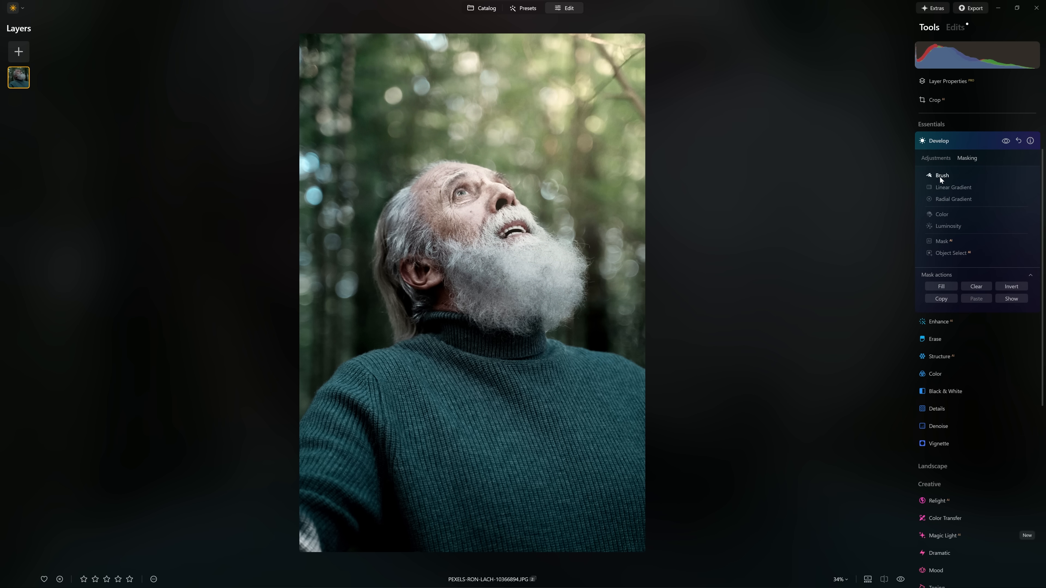
Step: Compare the photo with the radially masked Develop edit hidden and shown
left_click(1004, 141)
left_click(1004, 141)
left_click(1004, 141)
left_click(1004, 141)
Step: Close the finished Develop edit and add another one with Exposure lowered to -1.63
left_click(968, 143)
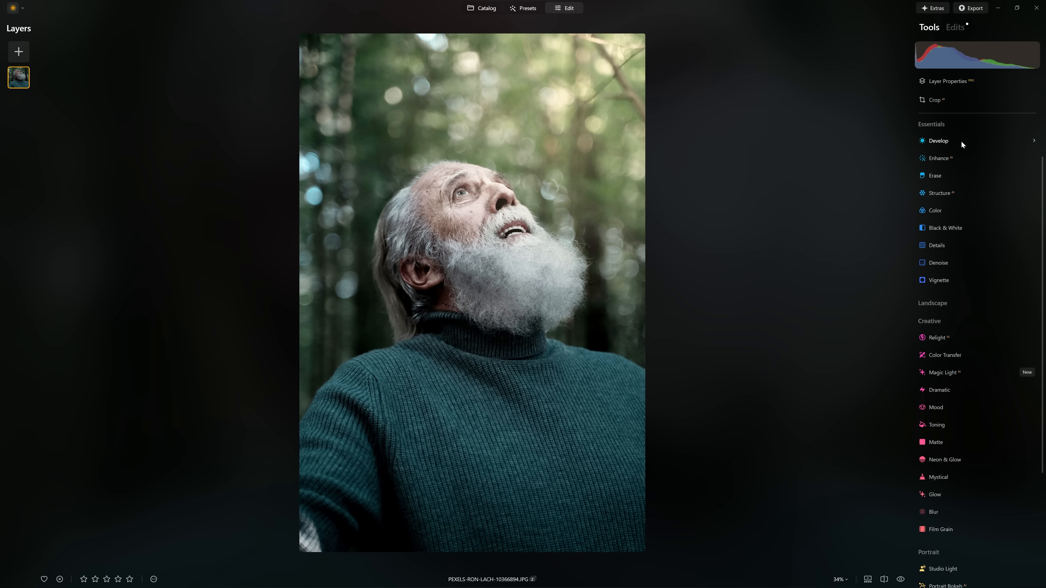
left_click(961, 140)
left_click_drag(977, 223, 968, 222)
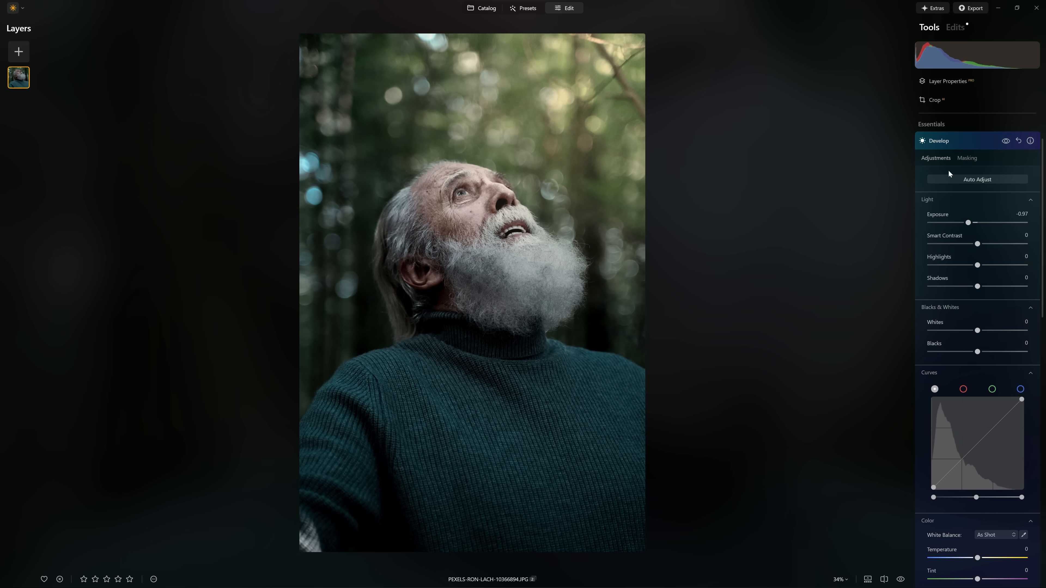
left_click_drag(968, 225, 963, 228)
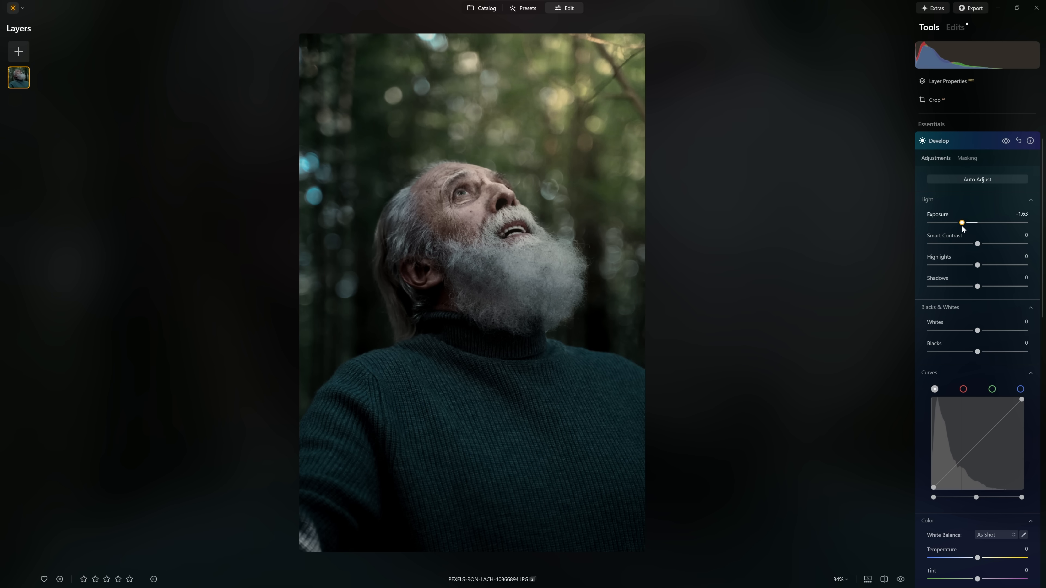
Step: Mask the darkening edit with a large radial gradient from the photo's upper-right corner and invert the mask
left_click(967, 158)
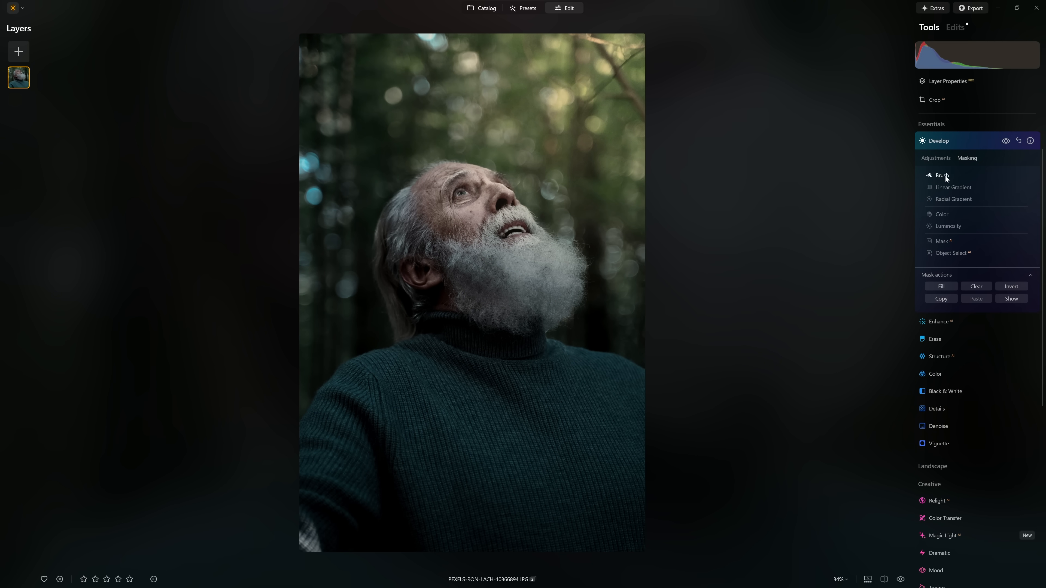
left_click(956, 199)
left_click_drag(630, 44, 496, 231)
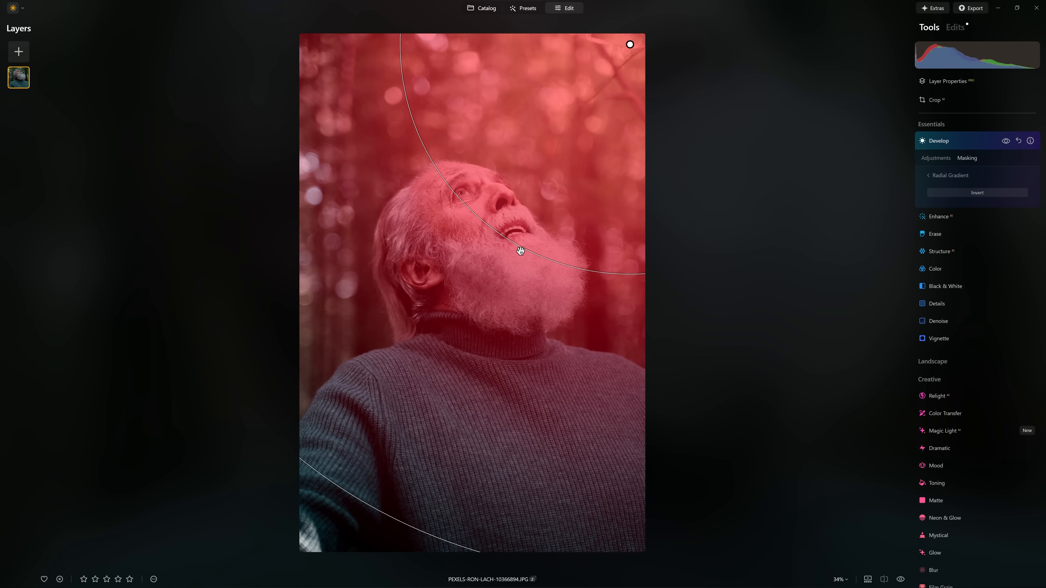
left_click(951, 174)
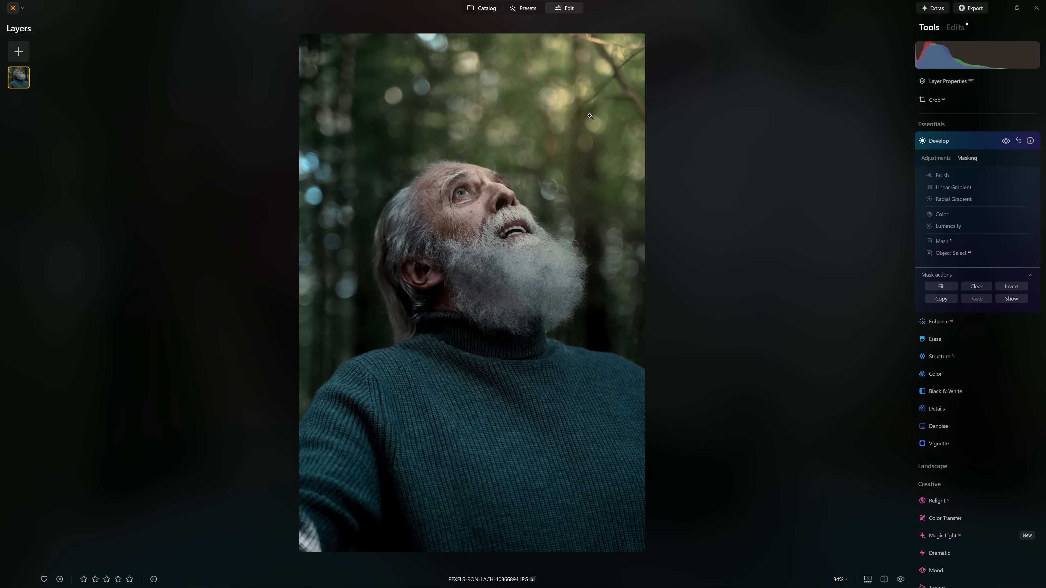
left_click(1012, 289)
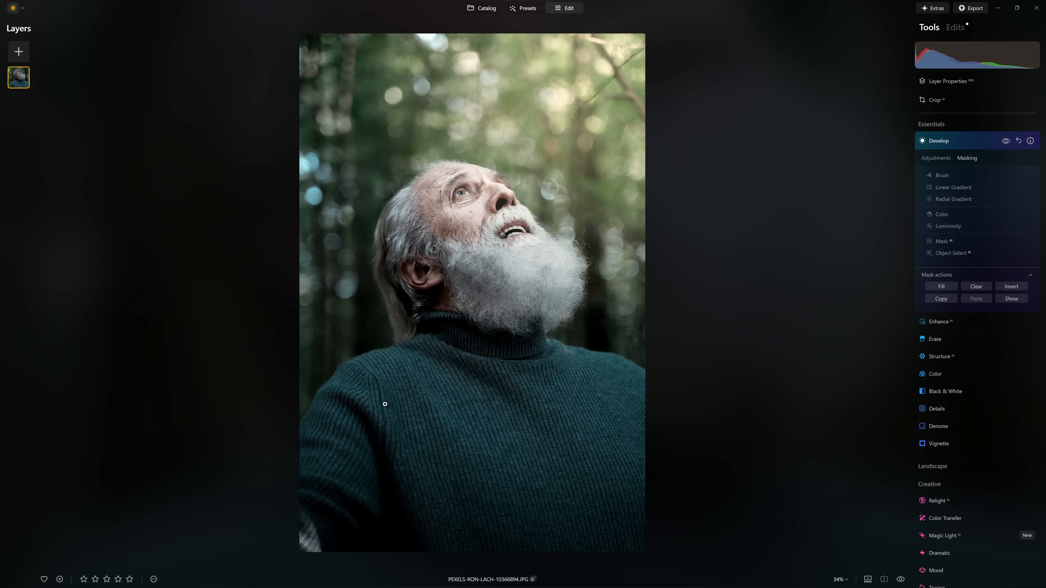
Step: Check the inverted mask's coverage with its overlay and lower the edit's Exposure to -1.83
scroll(597, 412, "up", 1)
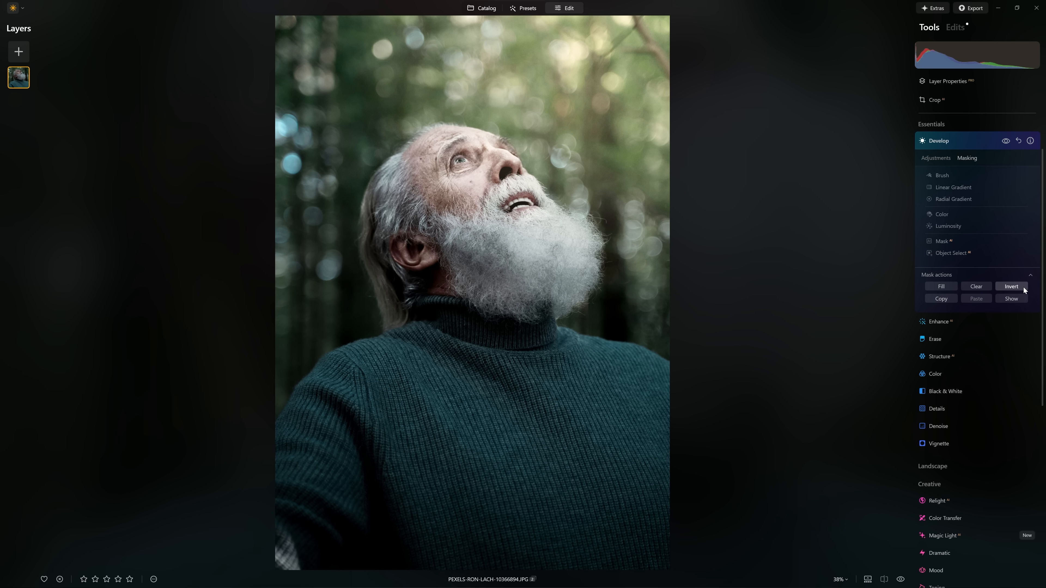
left_click(1012, 300)
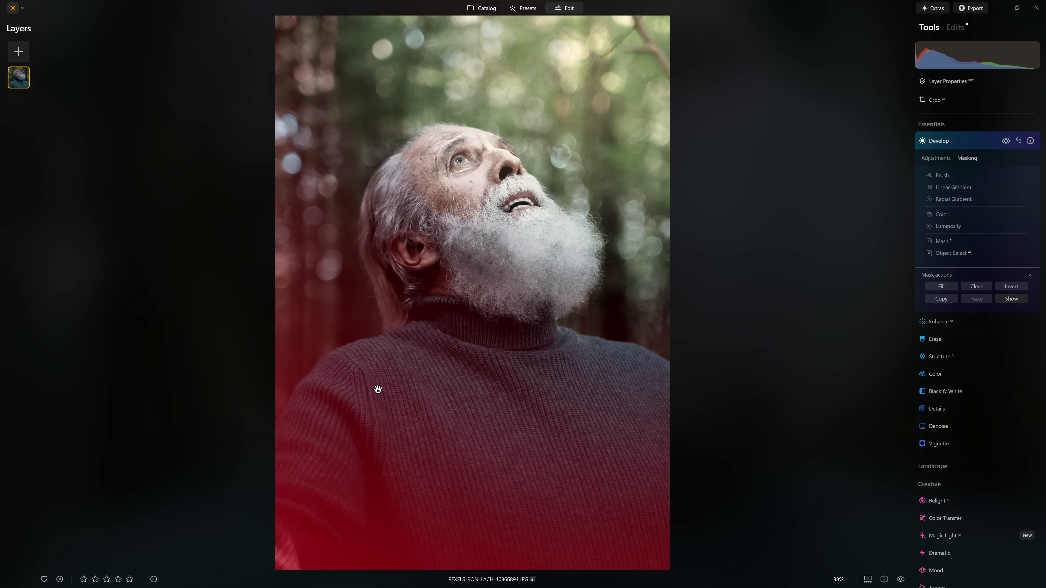
left_click(936, 158)
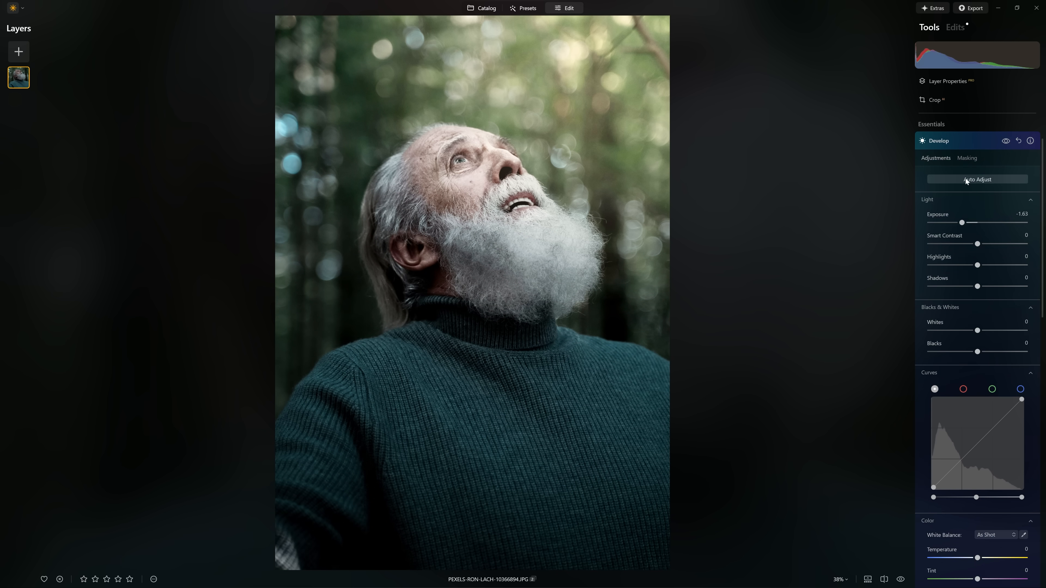
mouse_move(962, 226)
left_mouse_down()
mouse_move(947, 226)
mouse_move(969, 226)
mouse_move(960, 226)
left_mouse_up()
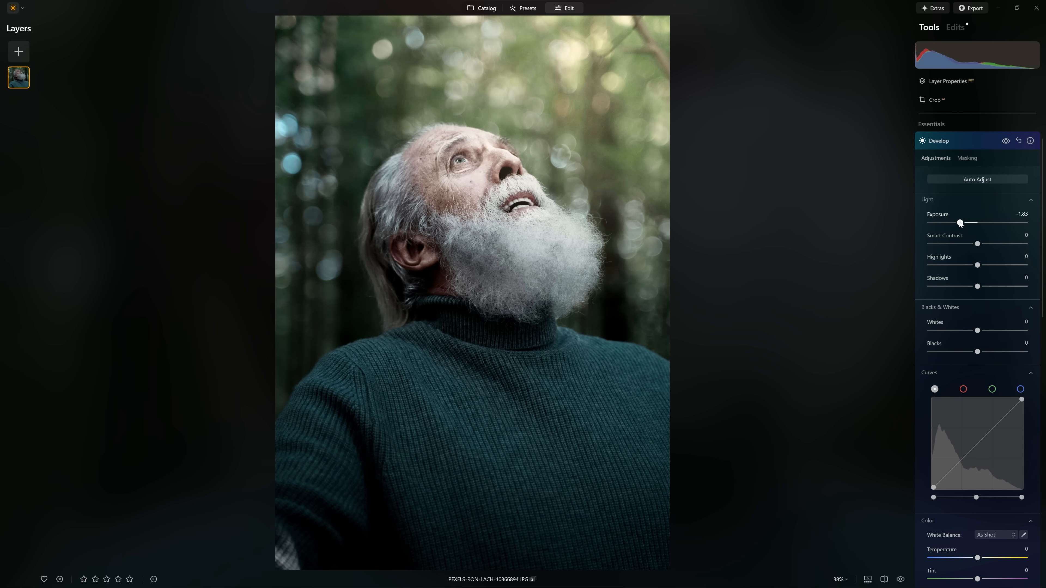
Step: Close the Develop tool, compare the result with the unedited original and inspect the man's face up close
left_click(977, 142)
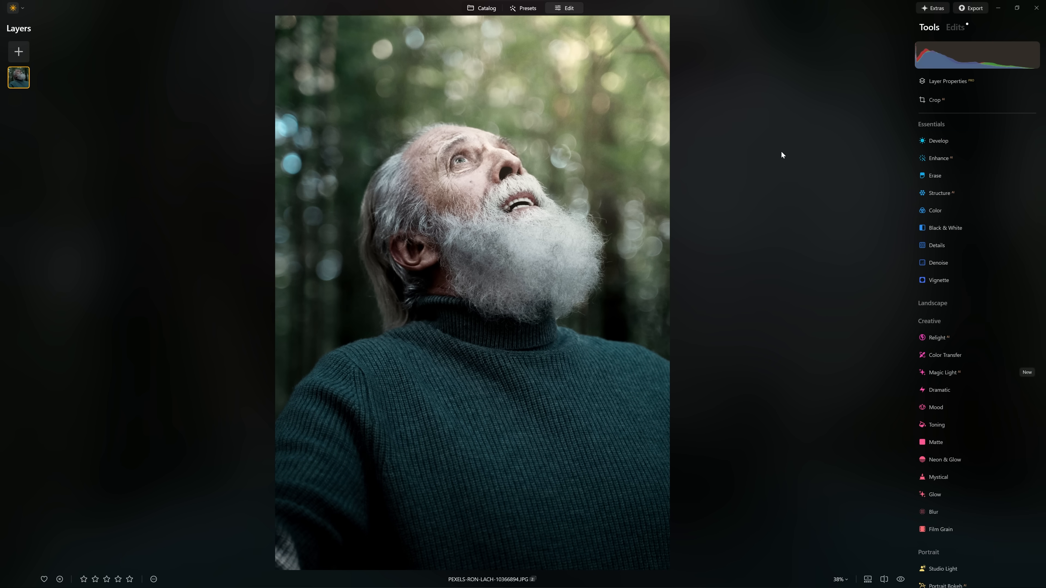
key("backslash")
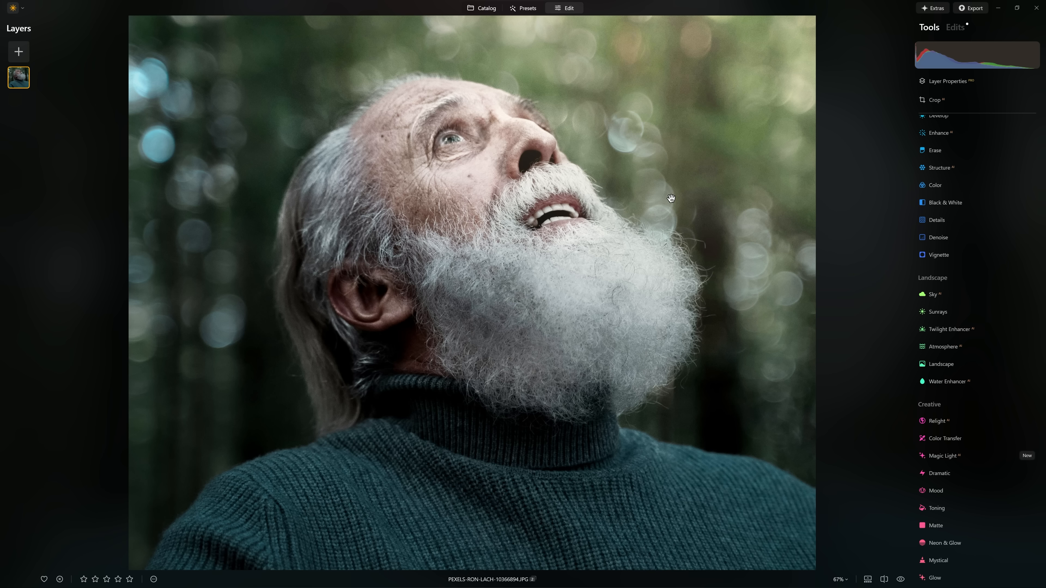
scroll(671, 201, "up", 3)
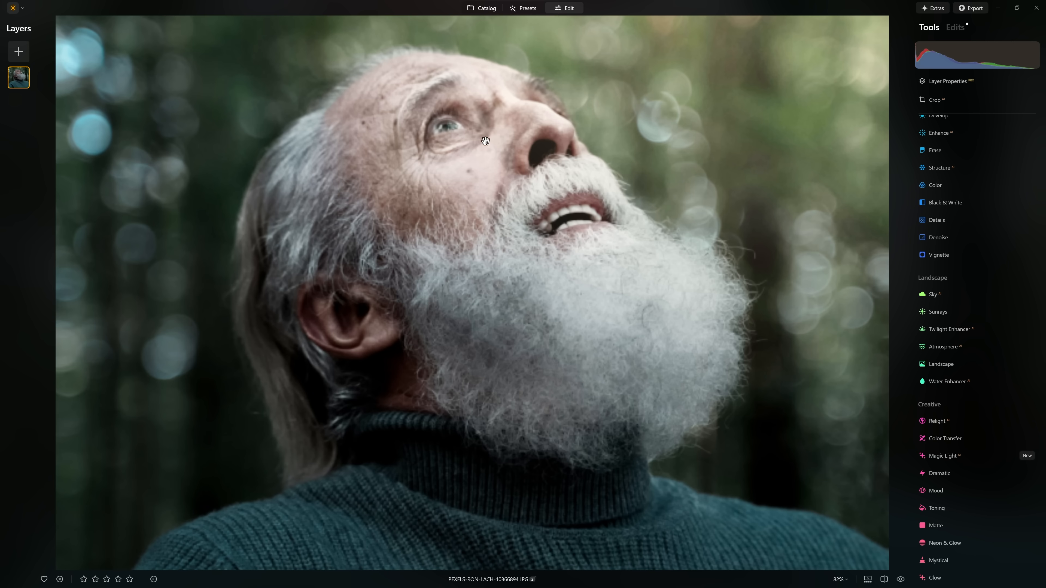
Step: Reopen the earliest Develop edit, slightly lower the upper and lower points of its curve, and compare the photo with and without it
scroll(552, 188, "down", 3)
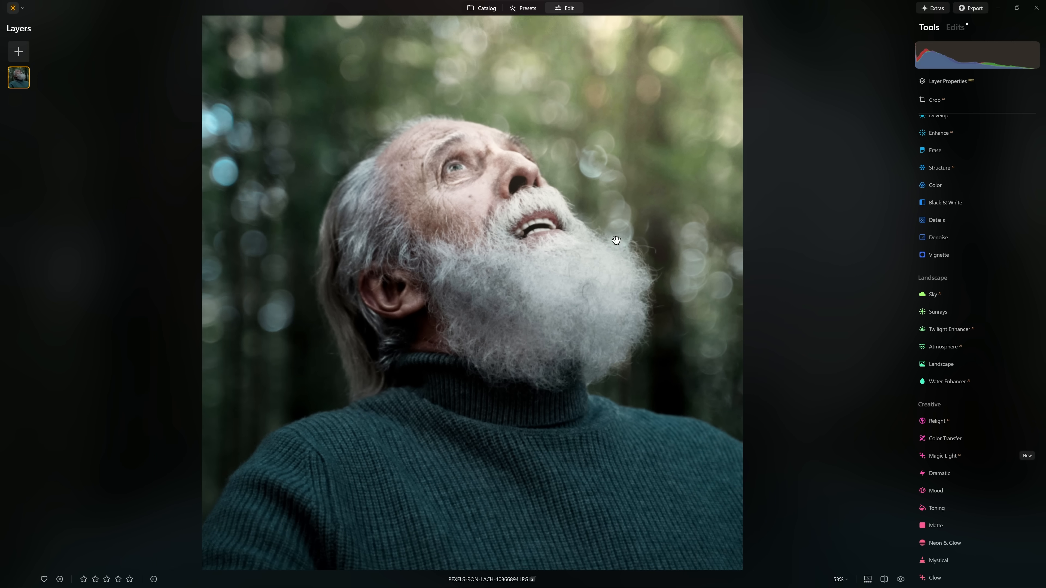
left_click(956, 28)
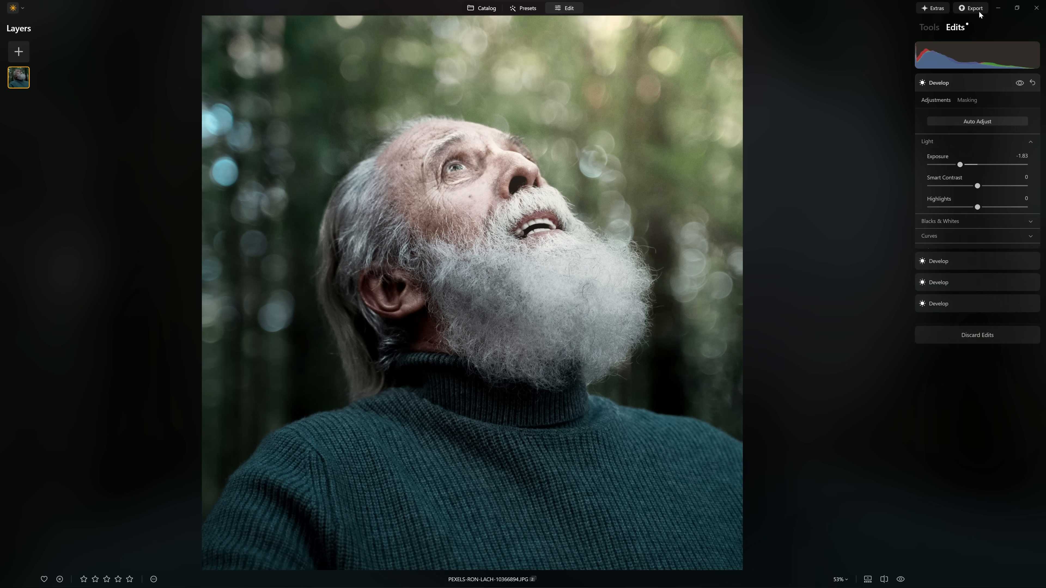
left_click(968, 82)
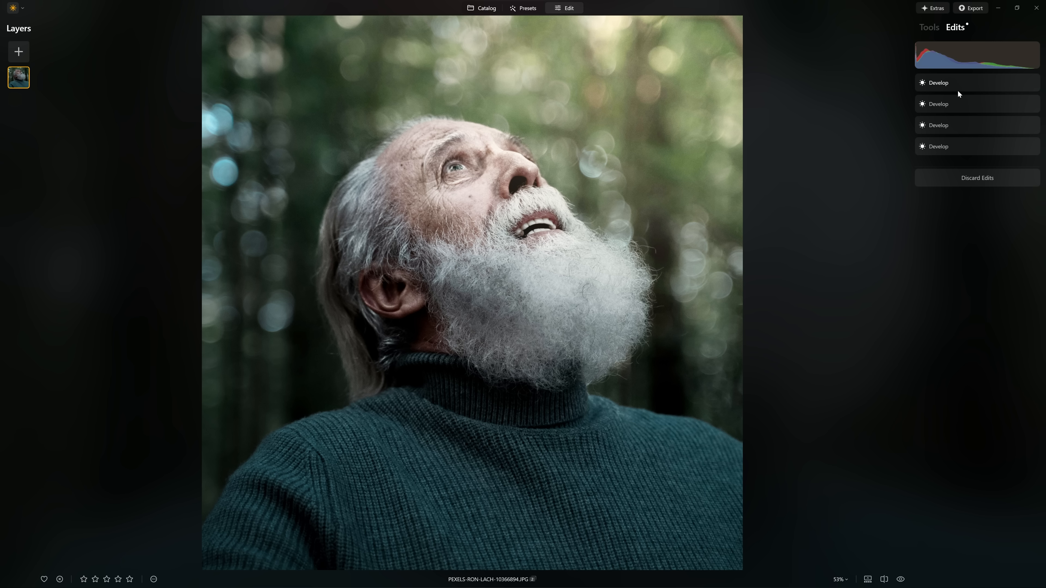
left_click(954, 148)
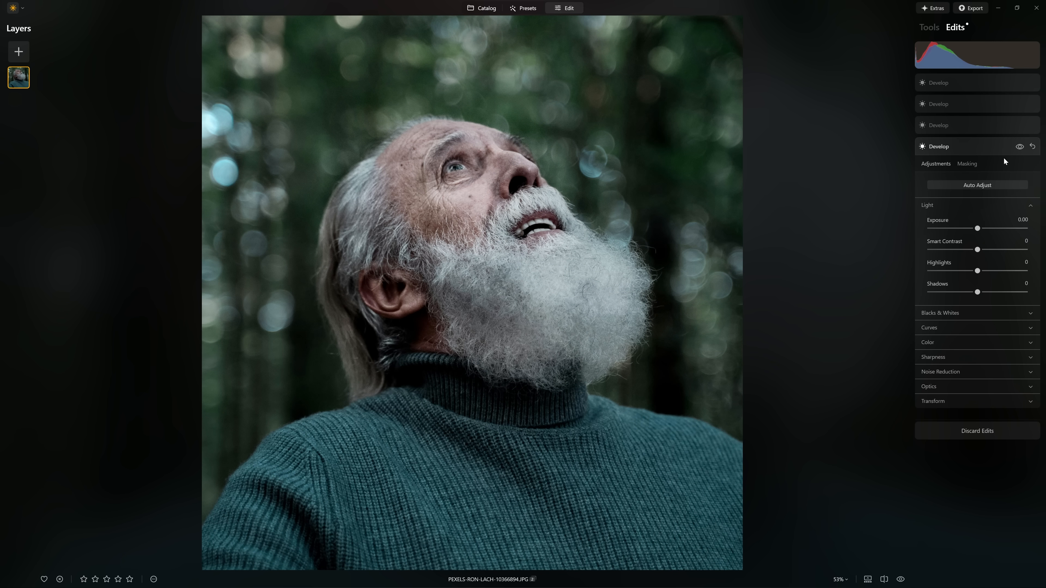
left_click(1021, 149)
left_click(963, 329)
left_click_drag(987, 360, 988, 364)
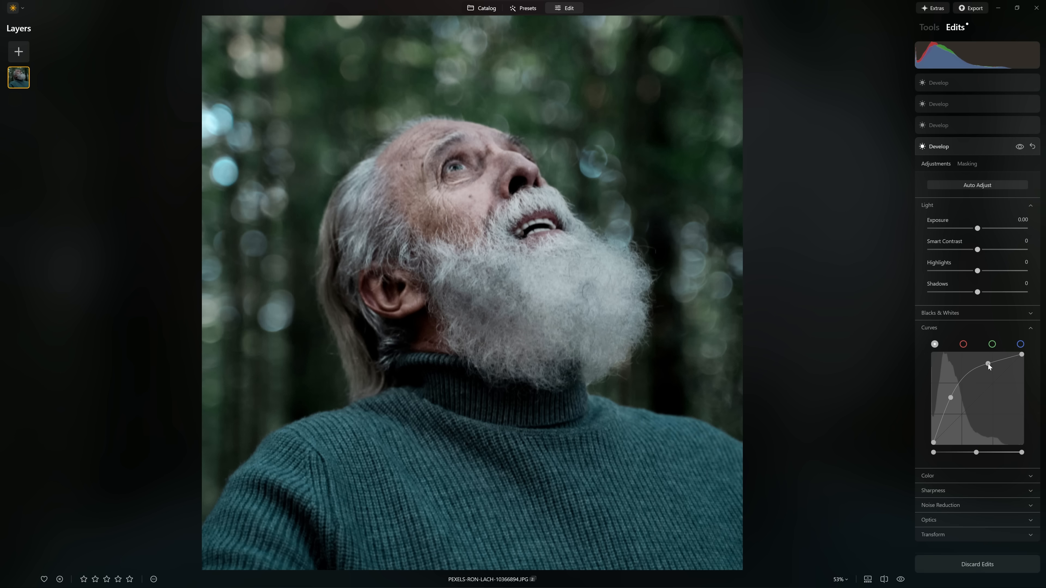
left_click_drag(952, 398, 951, 402)
left_click(1019, 147)
left_click(995, 151)
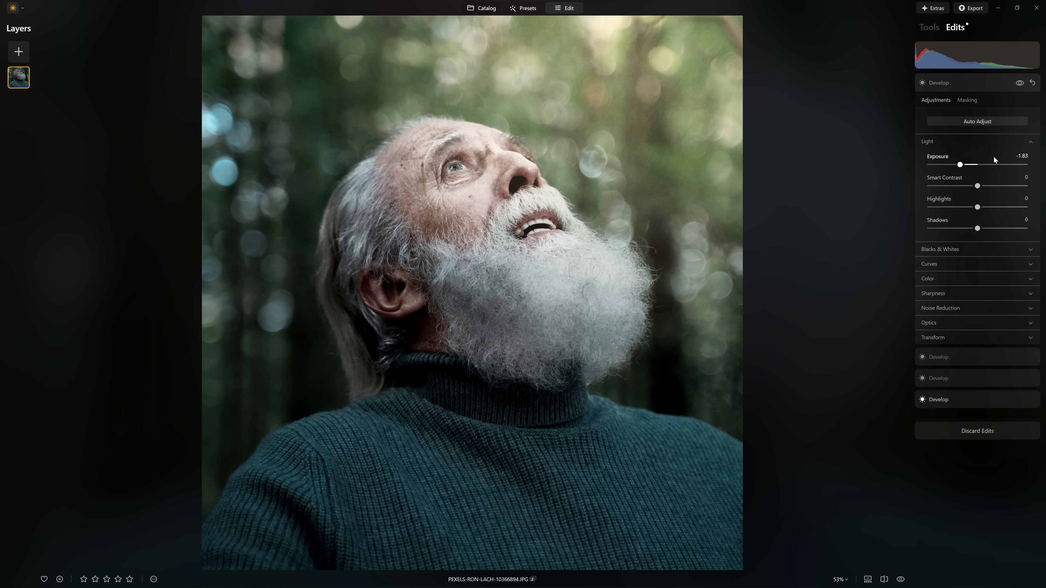
Step: Reopen the second Develop edit, check its effect on the photo, and raise the midpoint of its curve
left_click(979, 375)
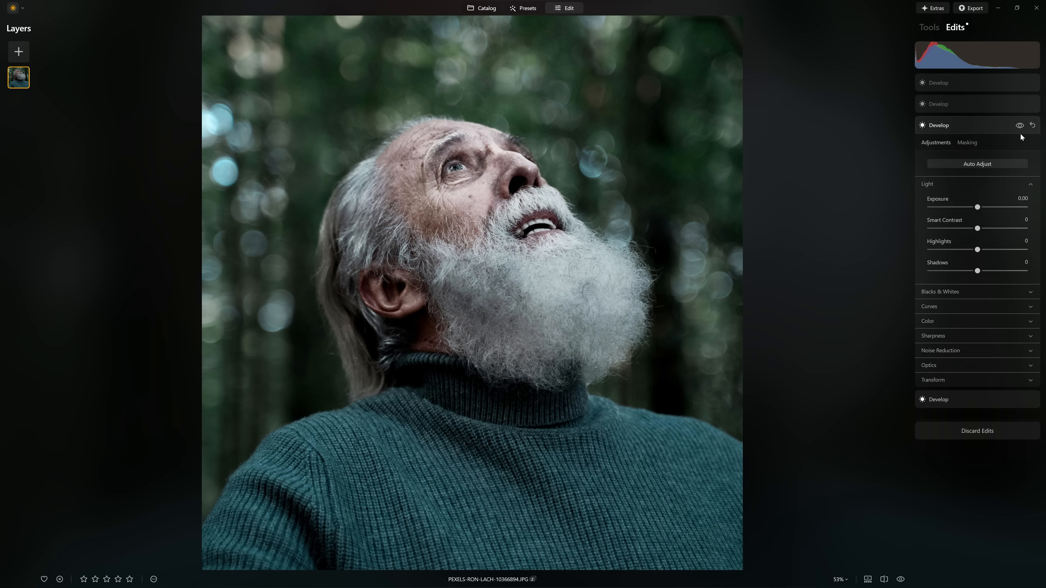
left_click(1019, 125)
left_click(952, 302)
left_click_drag(976, 383, 968, 356)
Step: Open the corner-light Develop edit and compare the photo with and without it several times
left_click(1012, 103)
left_click(1024, 104)
left_click(1023, 104)
left_click(1024, 104)
left_click(1024, 104)
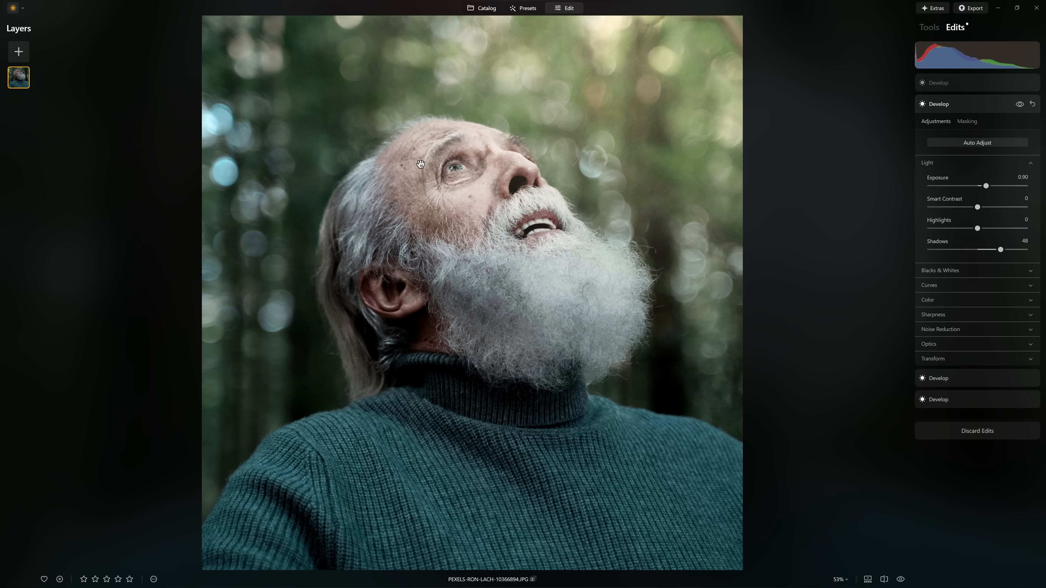
Step: Try to subtract the man from the corner-light edit's mask with Object Select and inspect the effect on his face
left_click(965, 124)
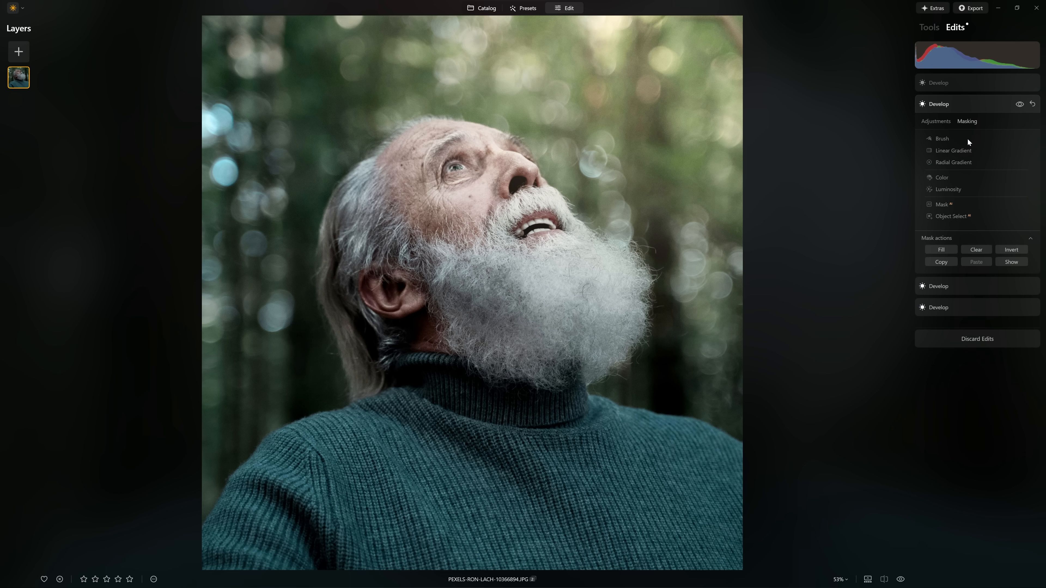
left_click(950, 217)
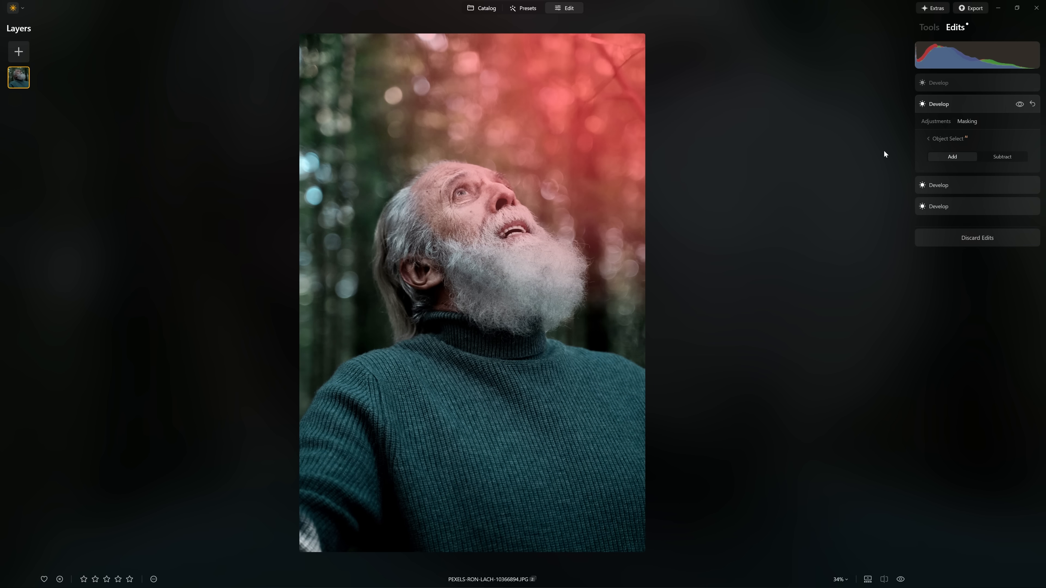
left_click(995, 158)
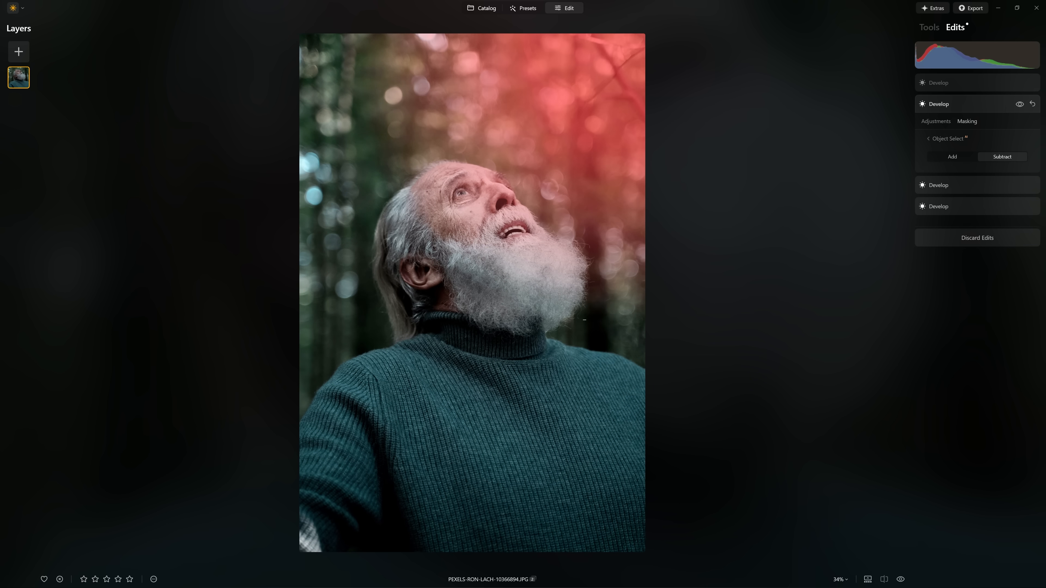
left_click(477, 208)
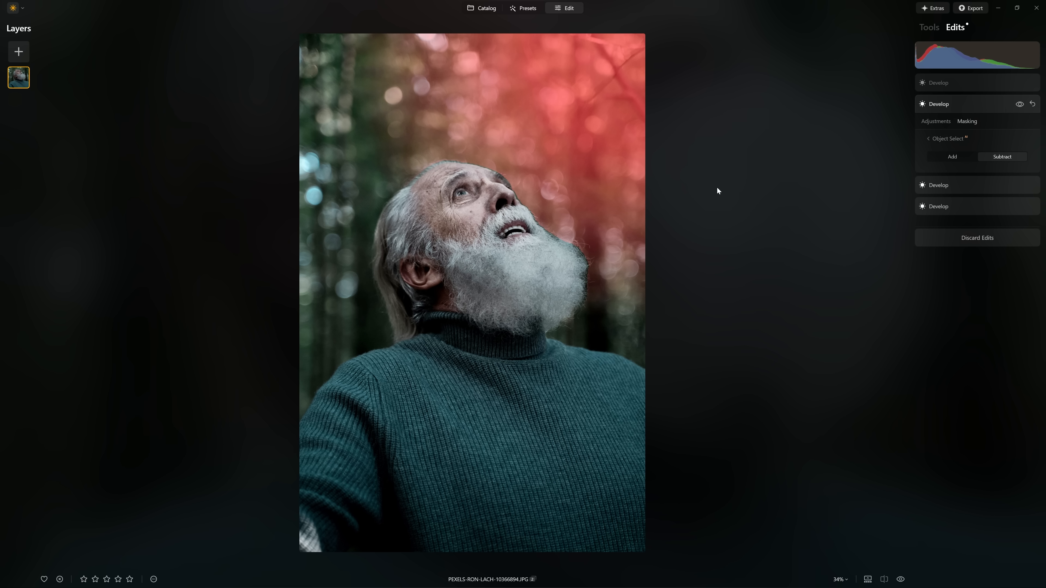
left_click(928, 138)
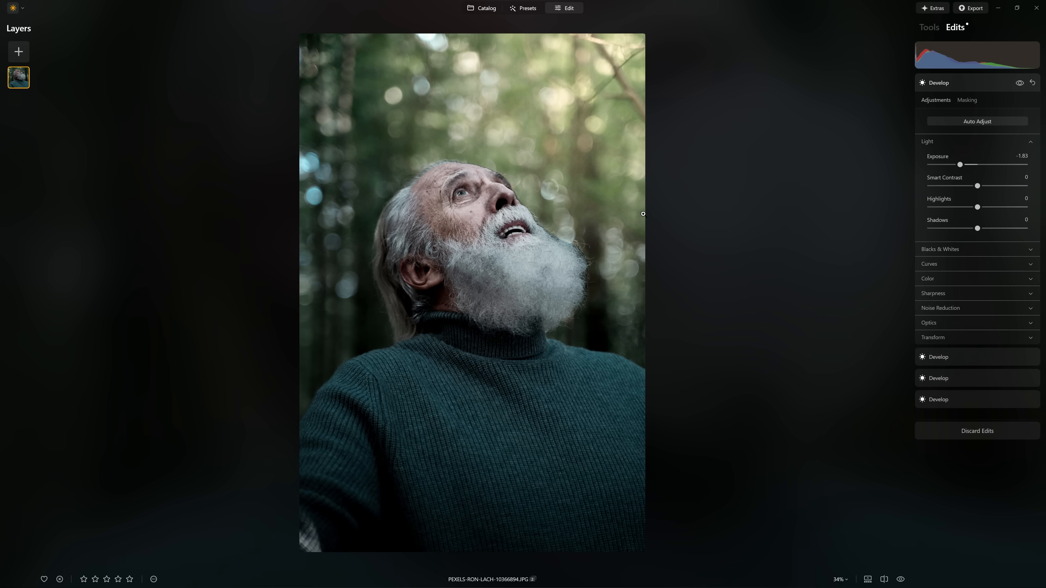
left_click(592, 169)
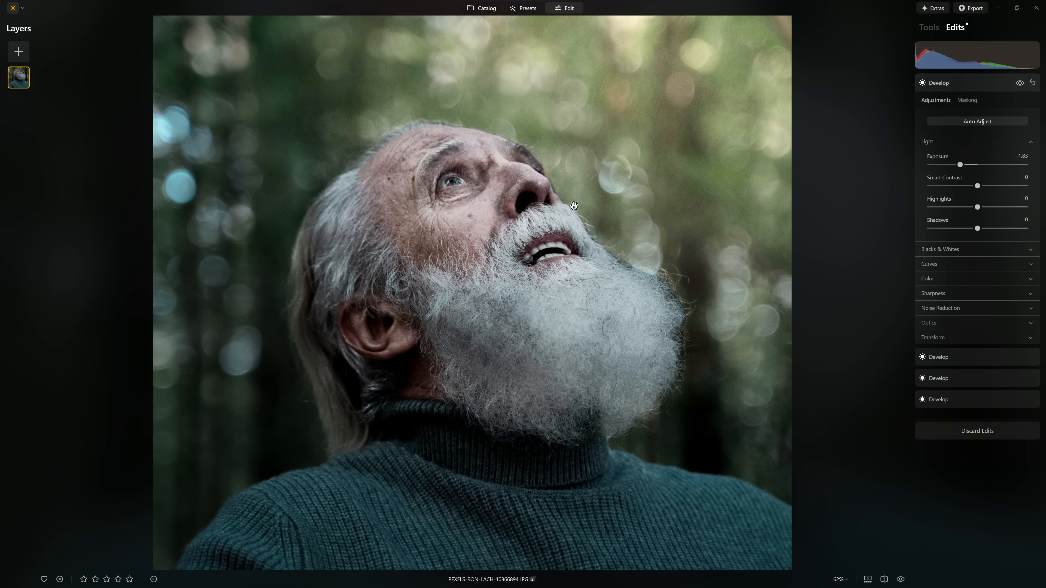
left_click(1019, 83)
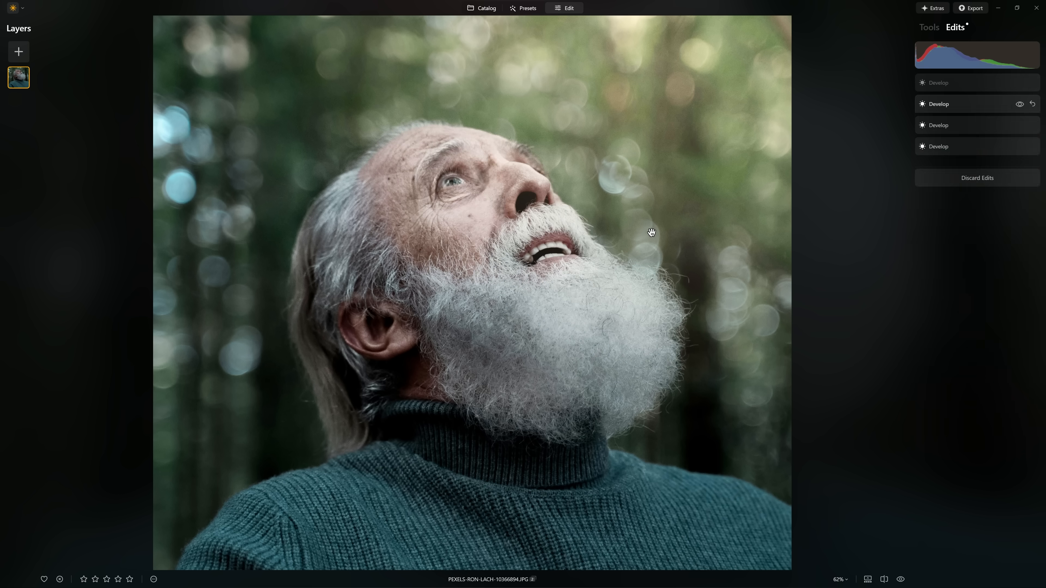
Step: Prepare an erasing mask brush for the corner-light Develop edit with Softness 68 and Strength 33
left_click(942, 104)
left_click(964, 122)
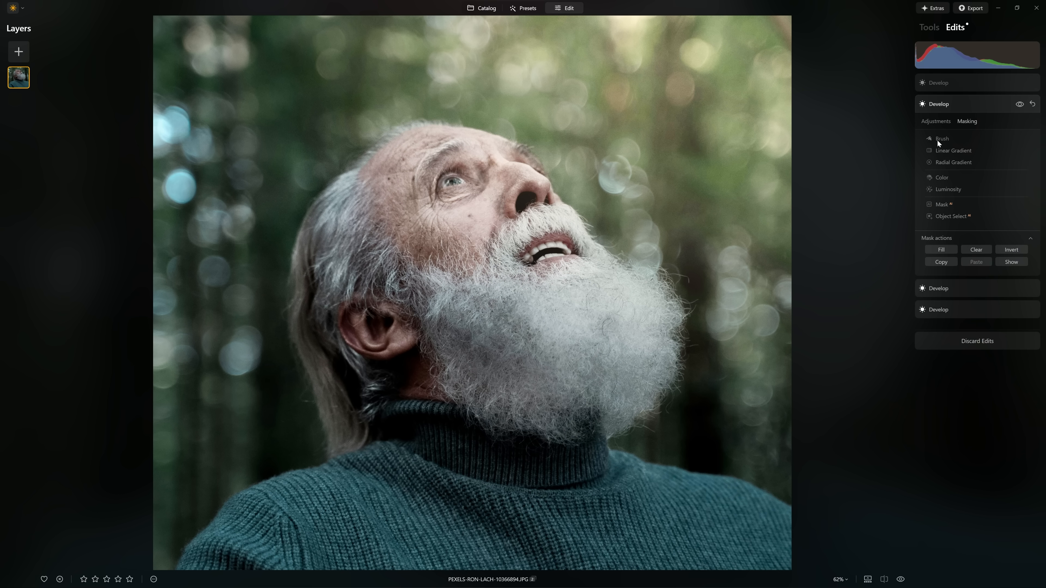
left_click(937, 139)
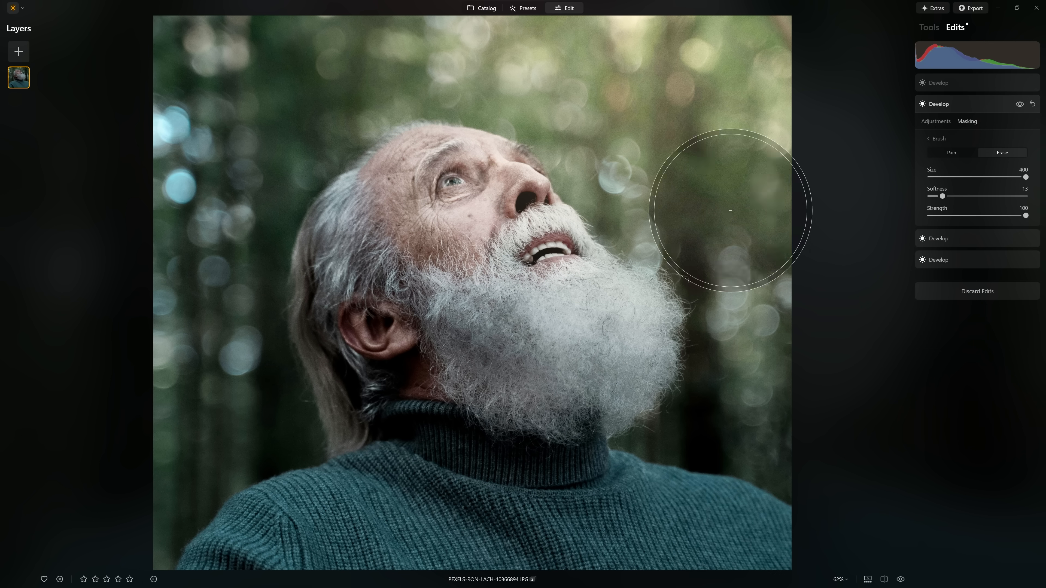
left_click(983, 195)
left_click_drag(986, 194, 997, 192)
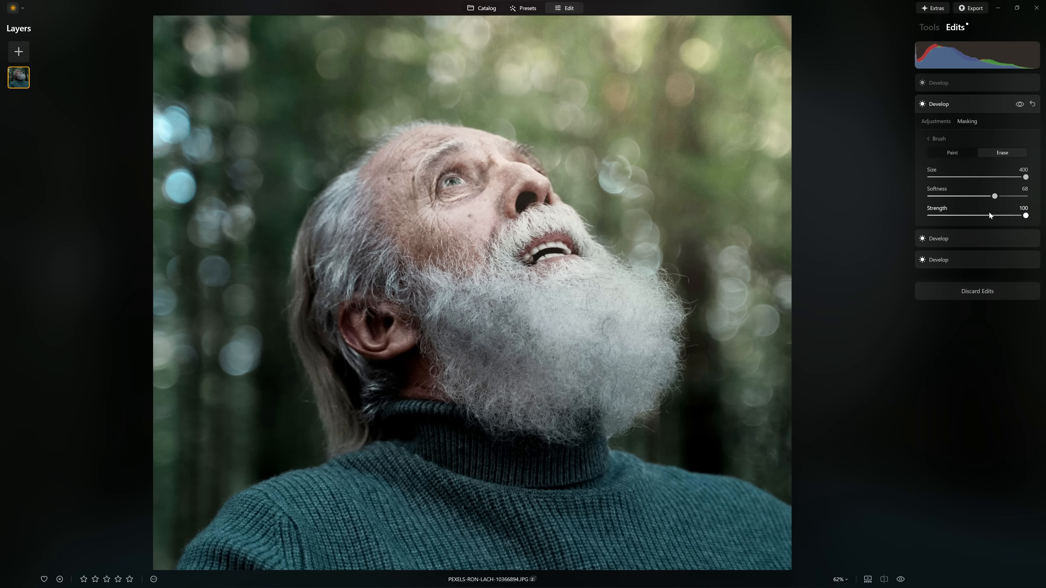
left_click_drag(946, 216, 954, 217)
left_click_drag(955, 216, 962, 216)
Step: Partially erase the corner-light mask over the man's hair, face and beard, and compare the edit on and off
left_click(332, 221)
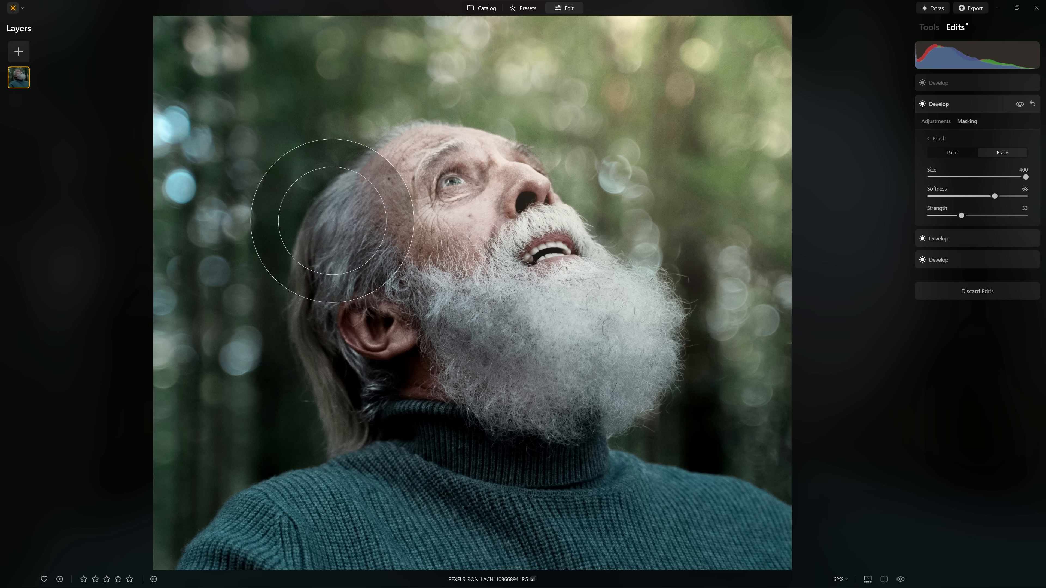
mouse_move(366, 214)
left_mouse_down()
mouse_move(420, 205)
mouse_move(474, 228)
mouse_move(535, 315)
left_mouse_up()
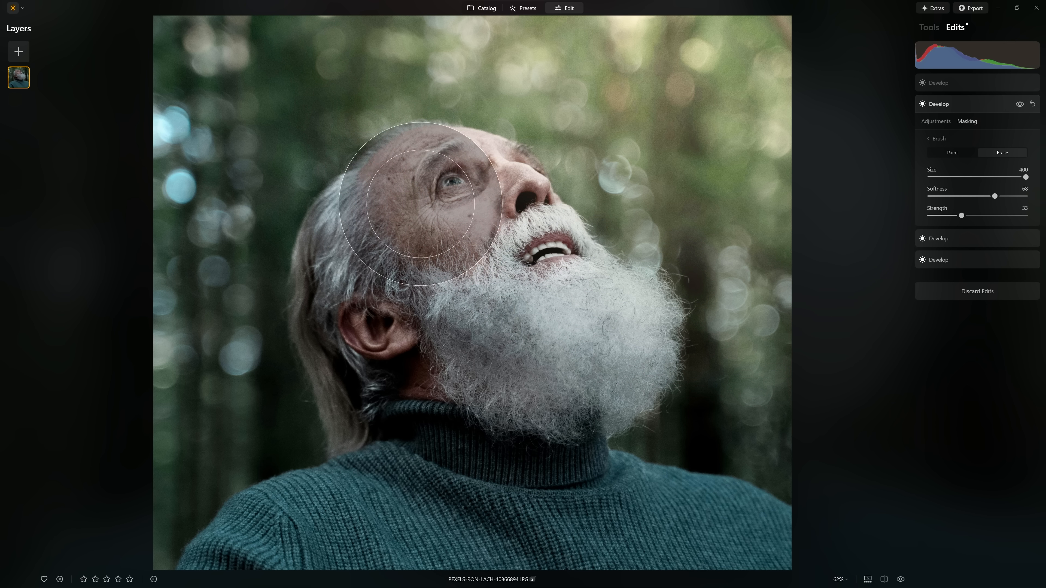
left_click(450, 218)
mouse_move(457, 221)
left_mouse_down()
mouse_move(490, 346)
mouse_move(458, 206)
mouse_move(615, 367)
left_mouse_up()
mouse_move(450, 233)
left_mouse_down()
mouse_move(462, 284)
mouse_move(566, 256)
left_mouse_up()
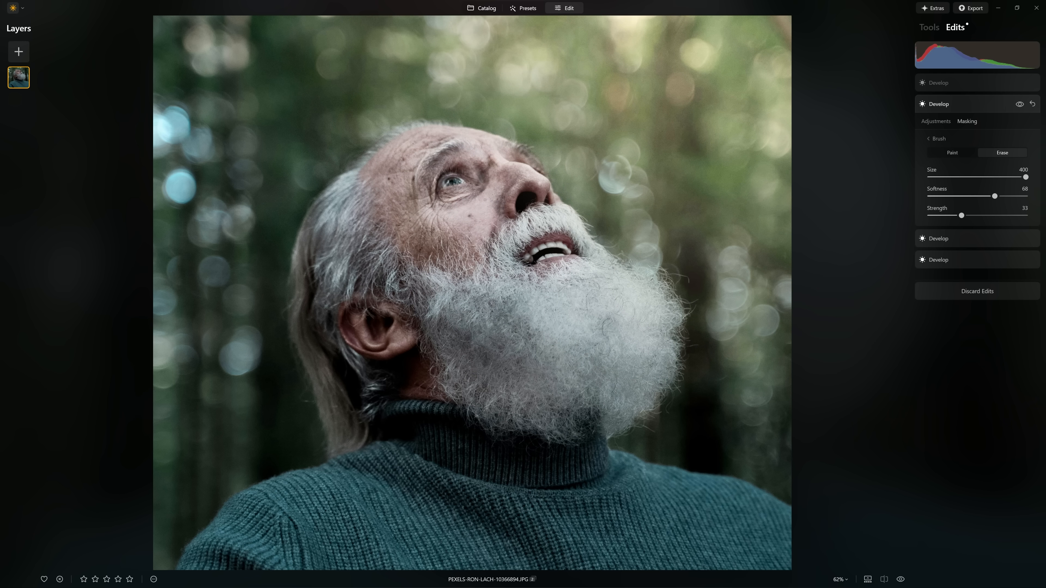
left_click(1019, 104)
left_click(1020, 104)
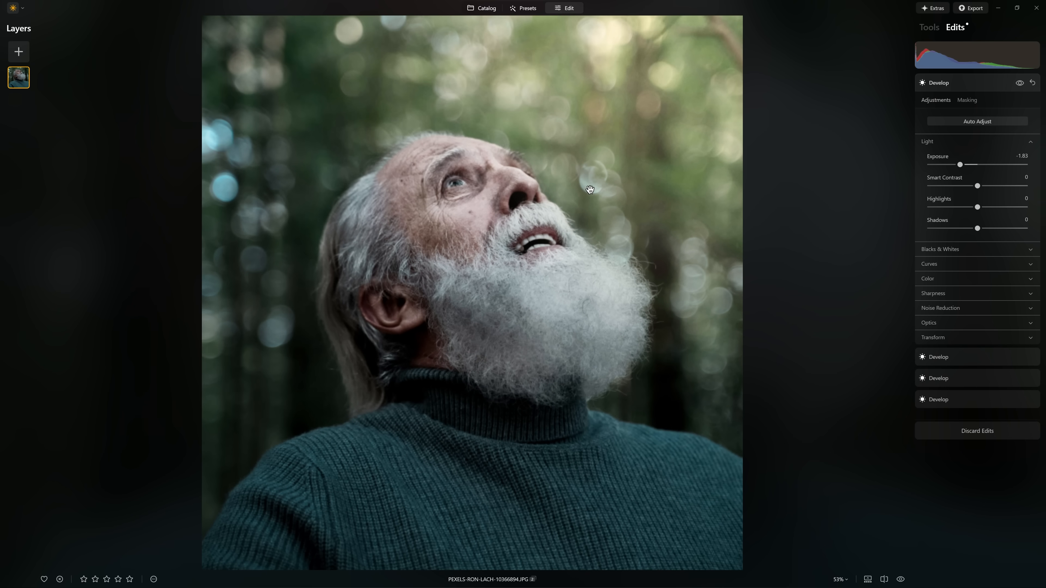
Step: Clone dark sweater texture over the bright patch in the photo's lower-left corner and close the Clone tool
scroll(589, 190, "down", 1)
scroll(472, 291, "down", 3)
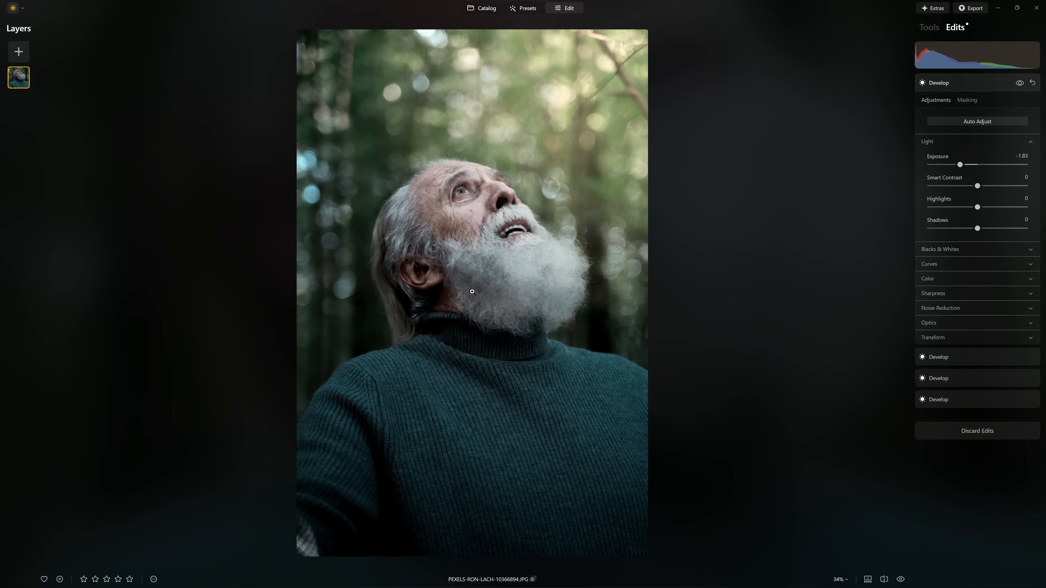
scroll(456, 508, "up", 1)
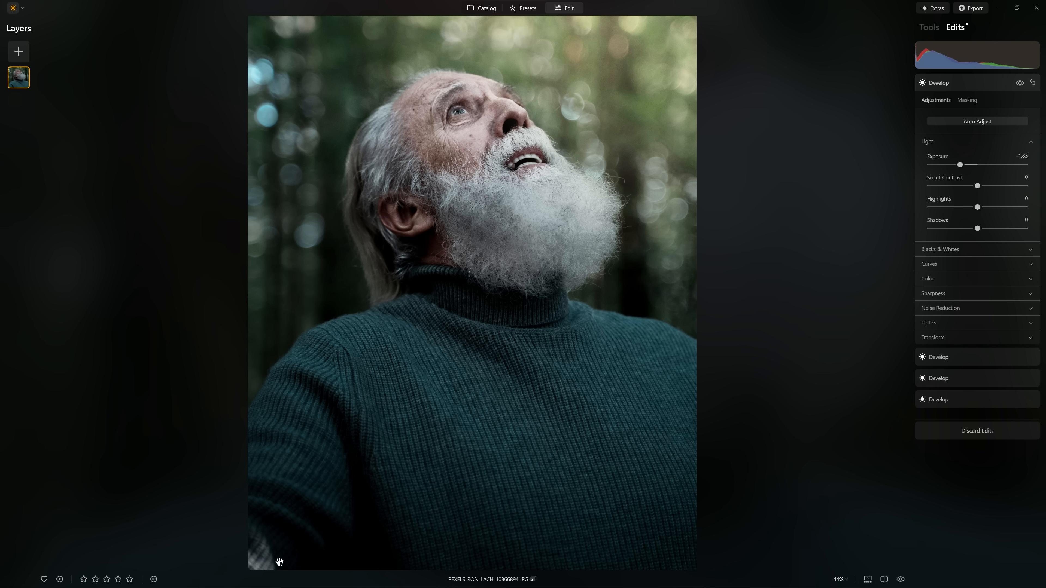
left_click(929, 26)
scroll(963, 466, "down", 5)
scroll(425, 363, "down", 1)
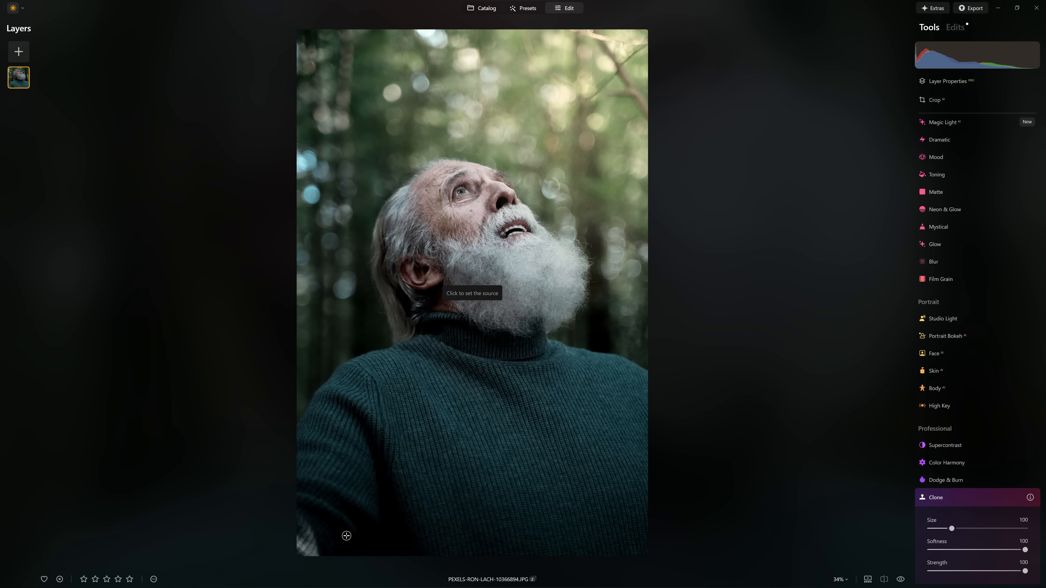
left_click(347, 535)
mouse_move(326, 550)
left_mouse_down()
mouse_move(304, 544)
mouse_move(297, 526)
left_mouse_up()
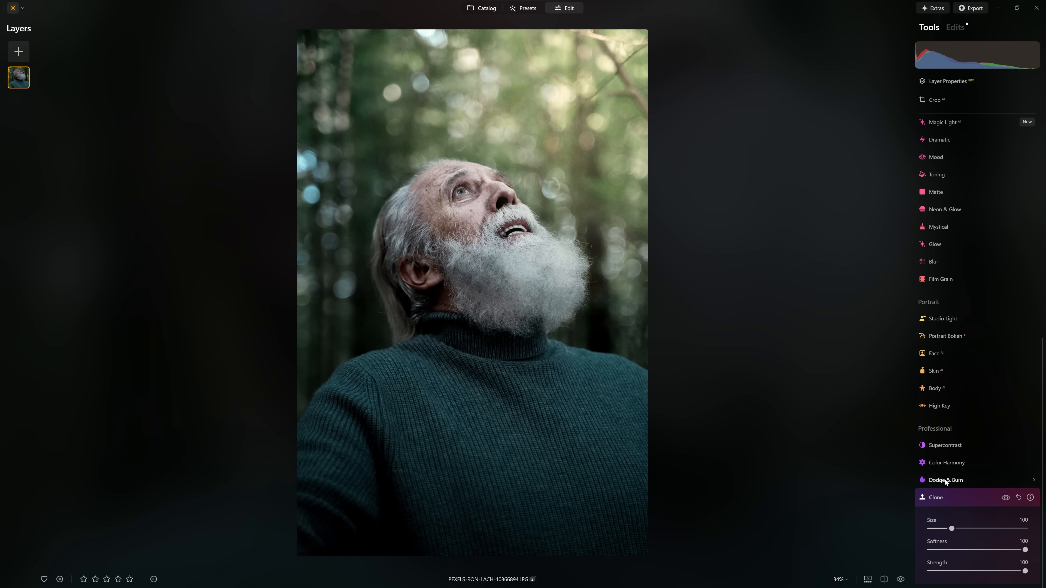
left_click(943, 498)
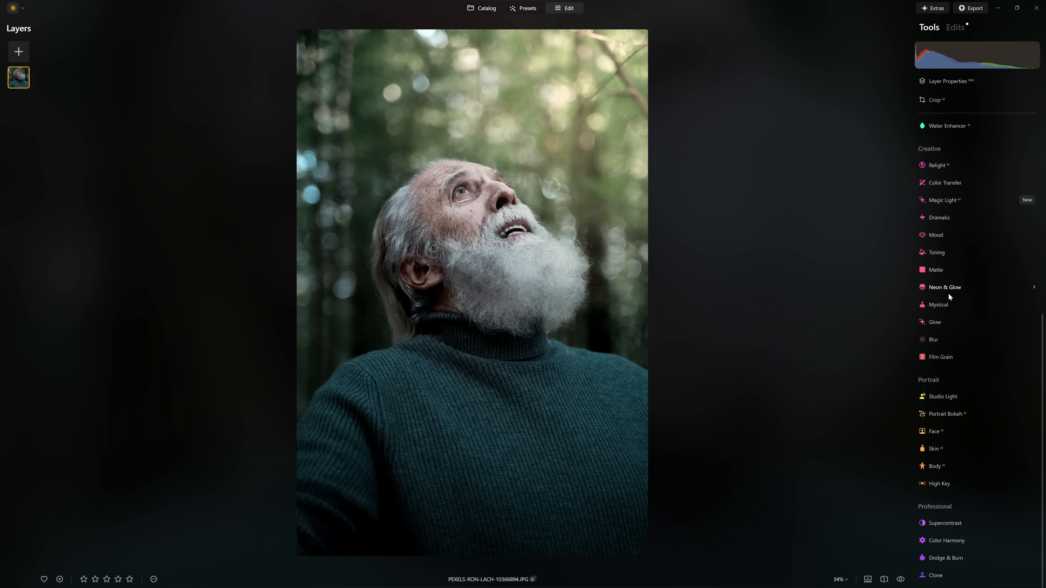
Step: Add a Mood edit with the Long Beach LUT from Cinematic Toning and set its Amount to 49
left_click(949, 241)
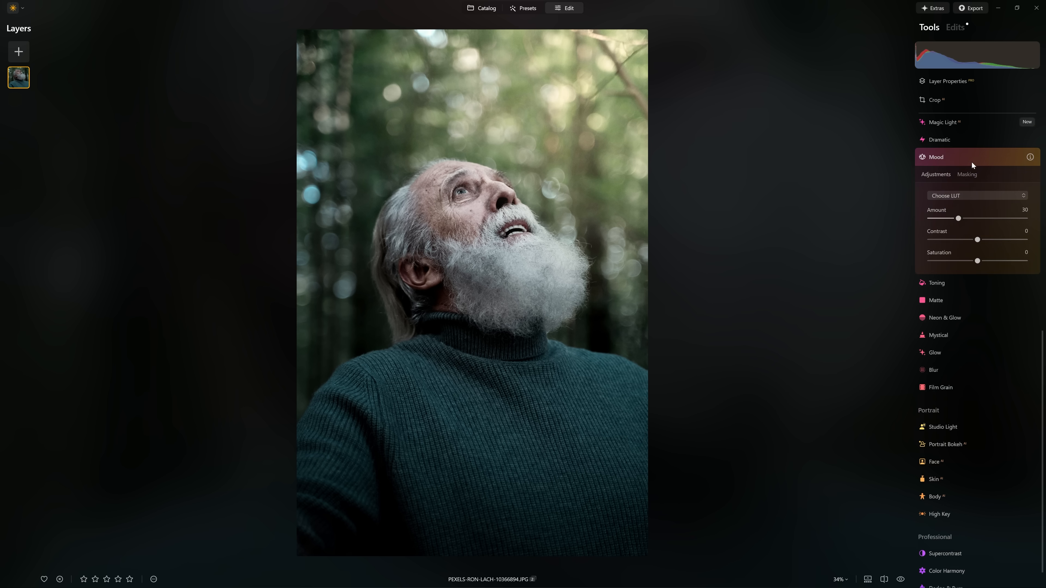
left_click(968, 193)
mouse_move(977, 245)
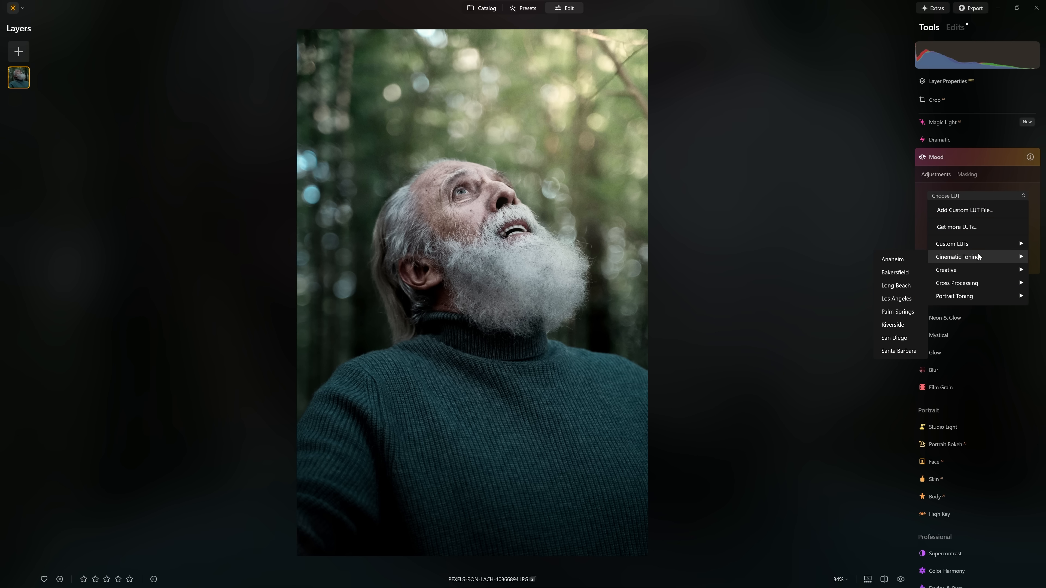
left_click(906, 286)
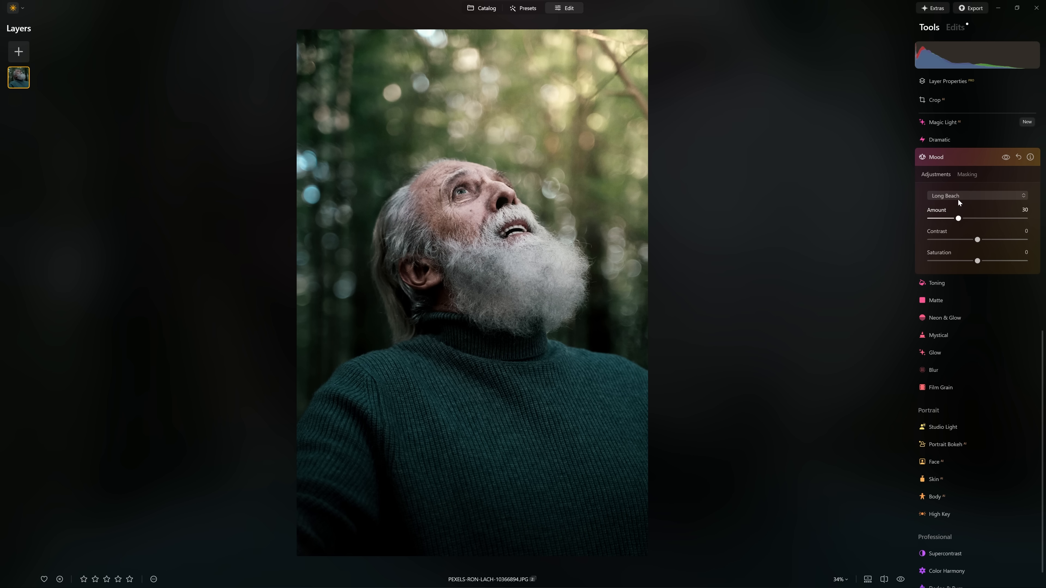
left_click_drag(959, 215, 978, 212)
Step: Compare the photo with and without the Mood edit and lower its Amount to 34
left_click(1003, 159)
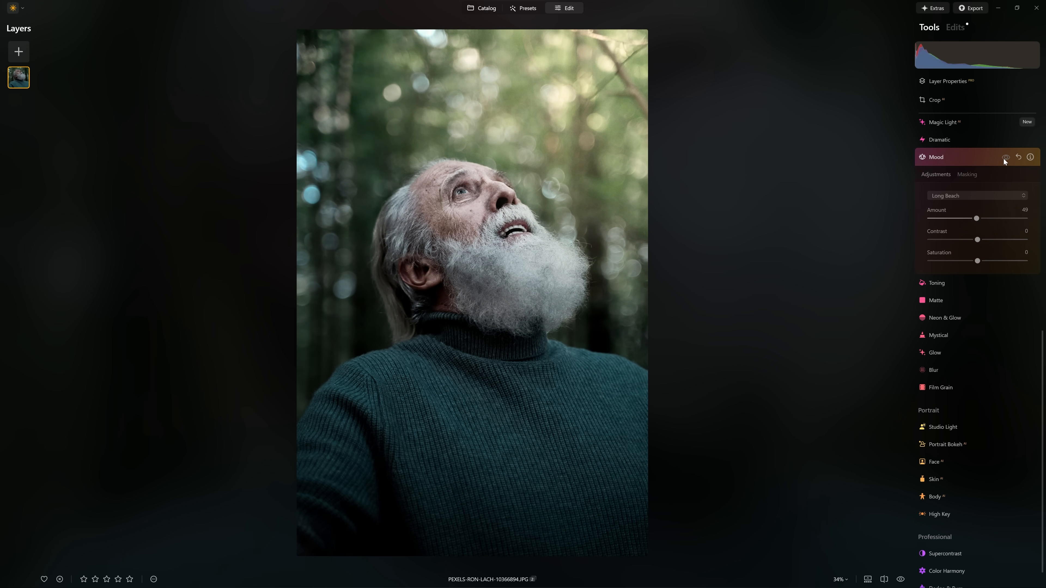
left_click(1003, 158)
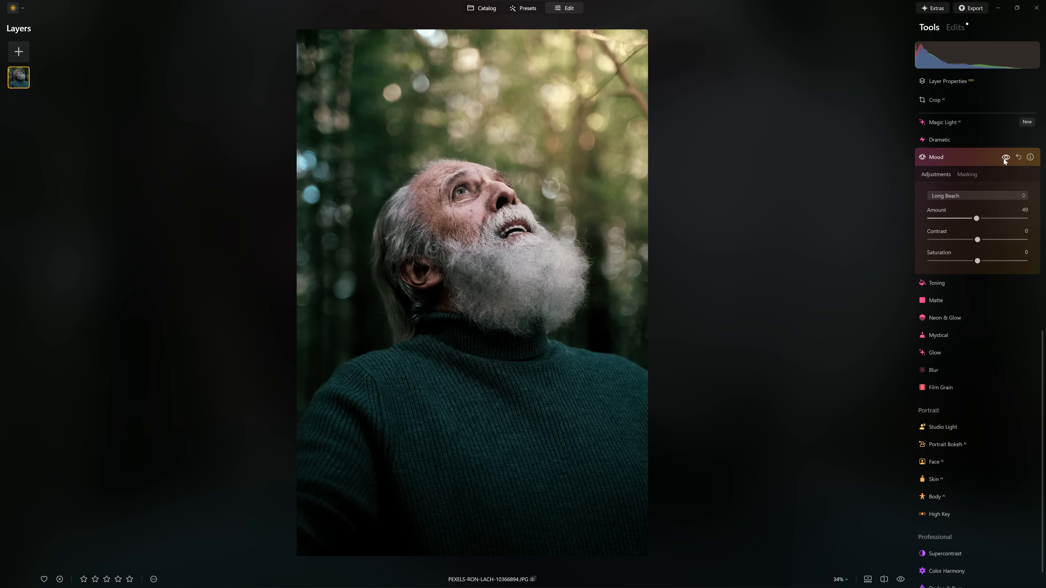
left_click(1003, 159)
left_click(1004, 158)
left_click_drag(976, 219, 962, 218)
Step: Compare the finished portrait with the unedited original several times
key("backslash")
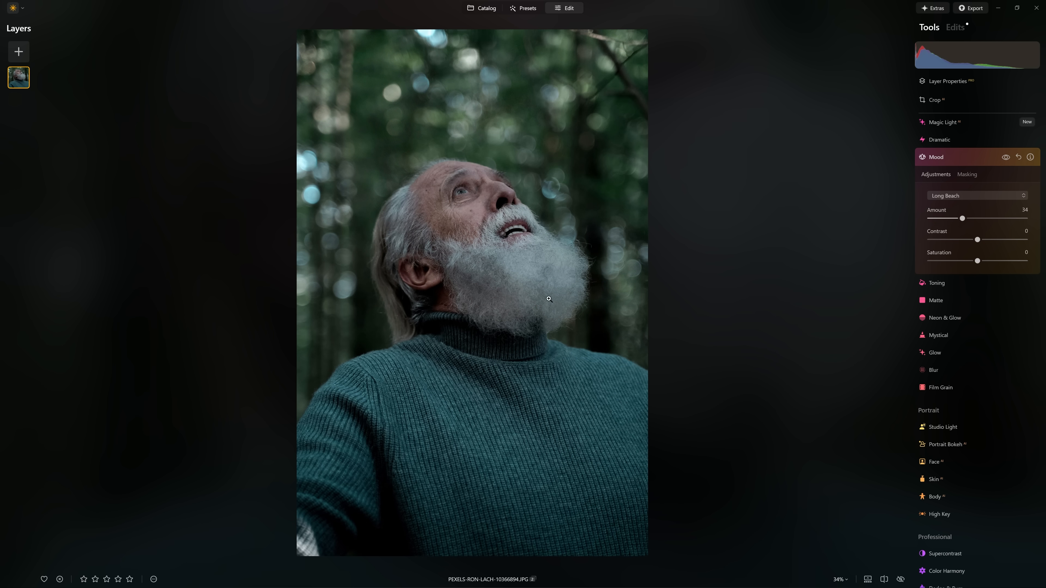
key("backslash")
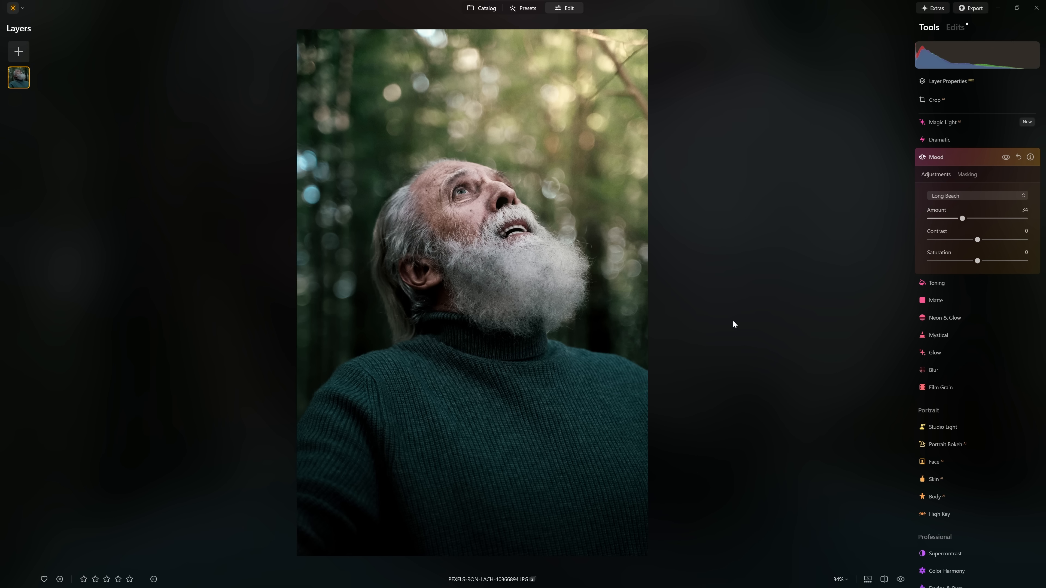
key("backslash")
key("backslash")
key("backslash")
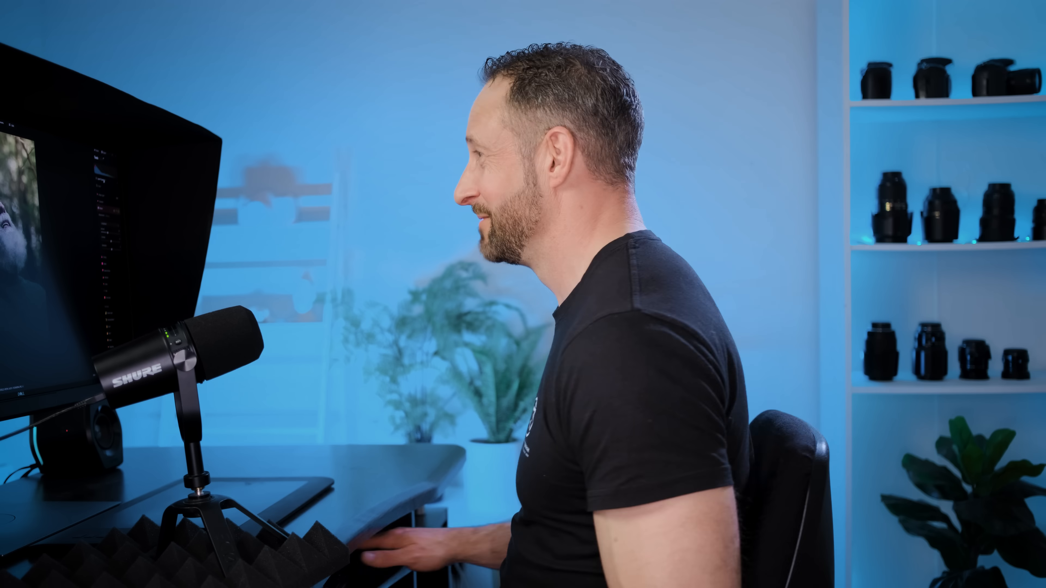